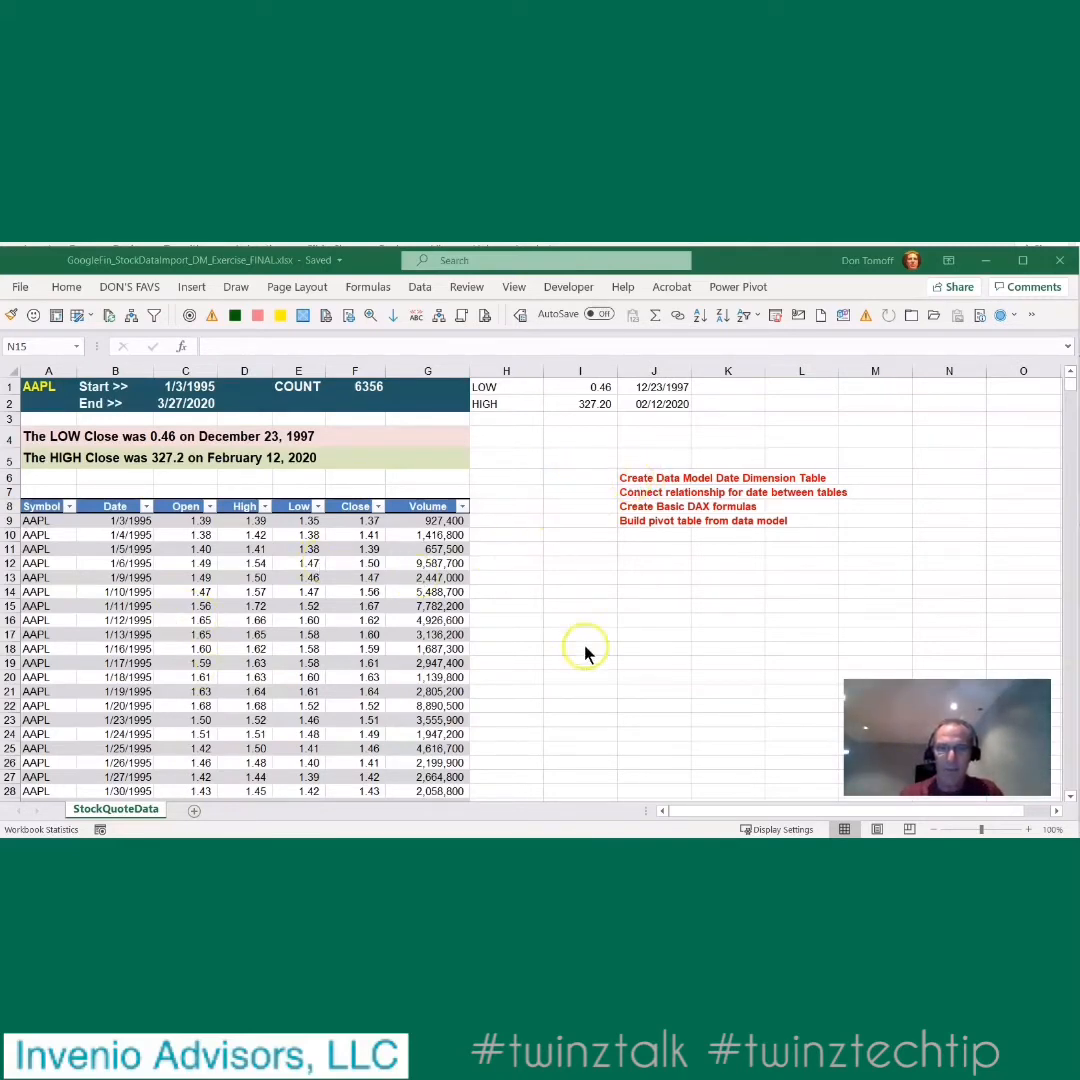
{"action": "left_click", "coordinate": [650, 670]}
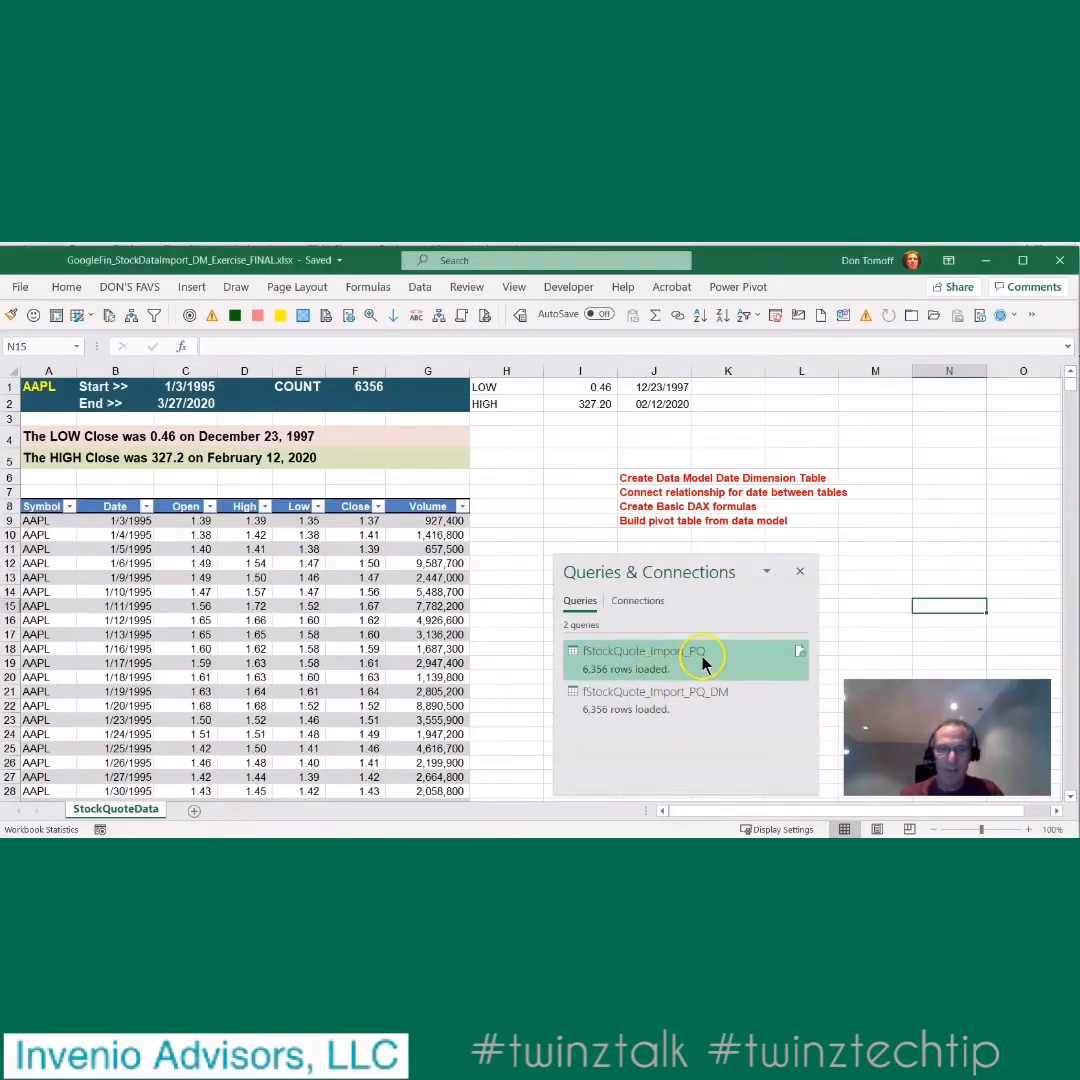
{"action": "mouse_move", "coordinate": [704, 656]}
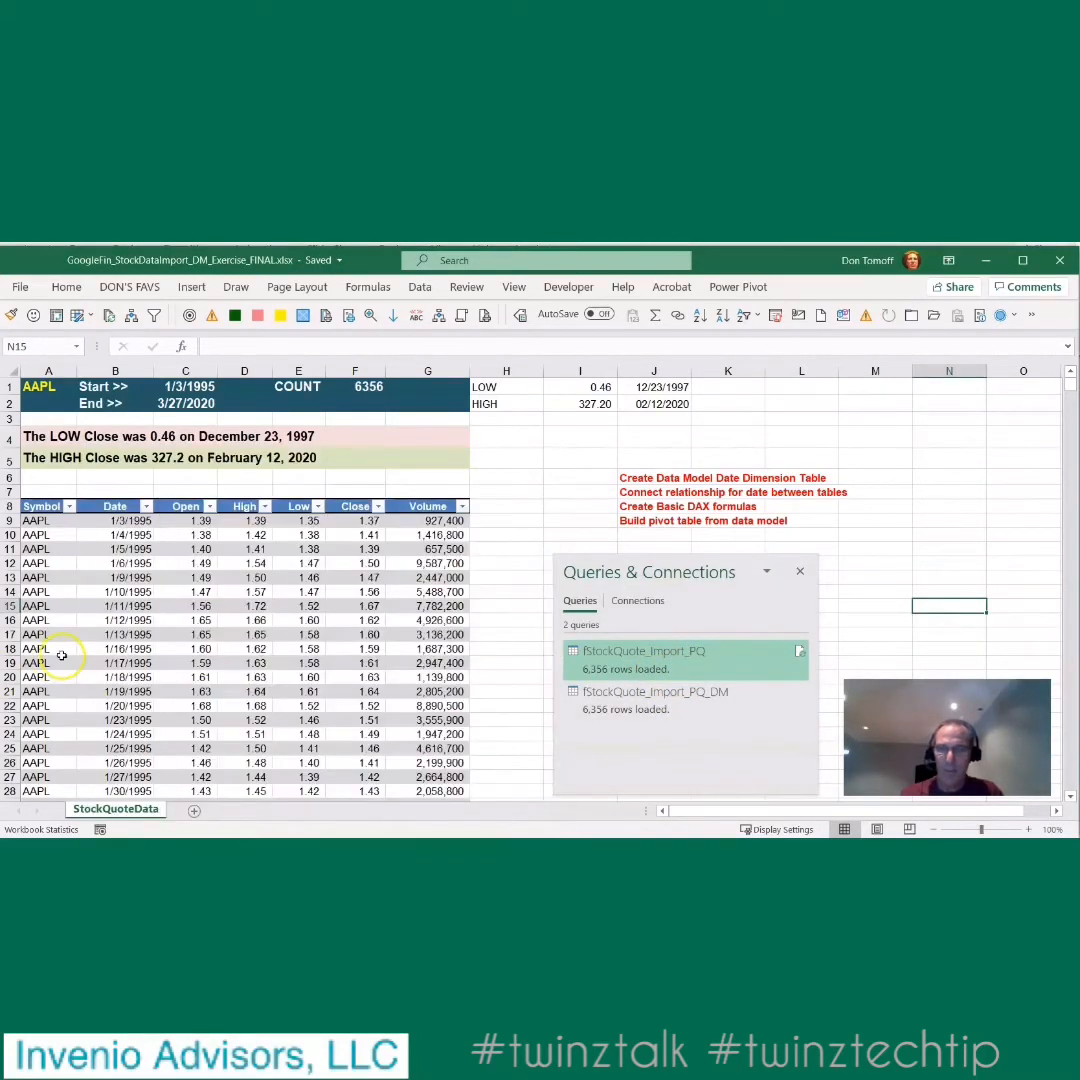
{"action": "mouse_move", "coordinate": [666, 711]}
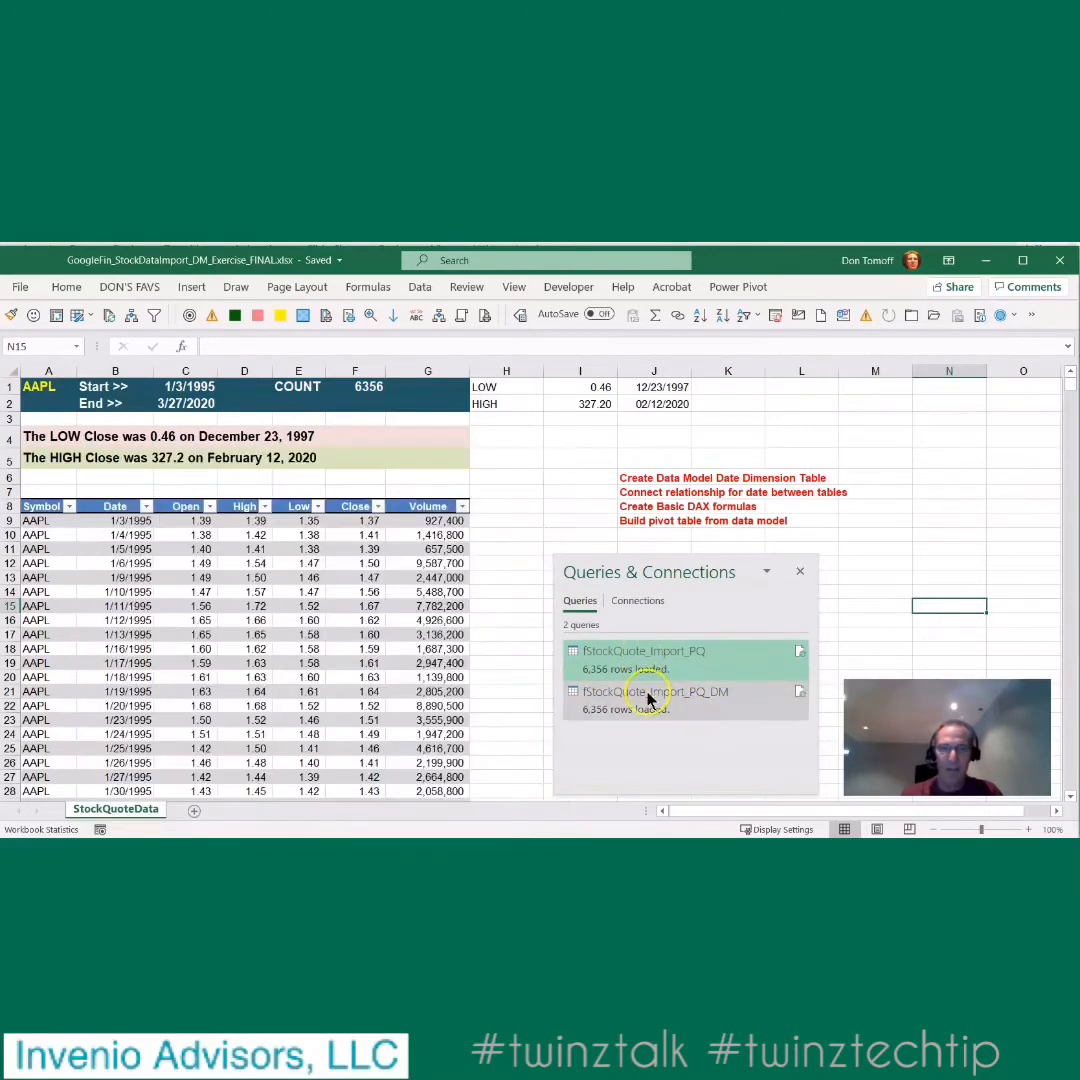
{"action": "left_click", "coordinate": [604, 490]}
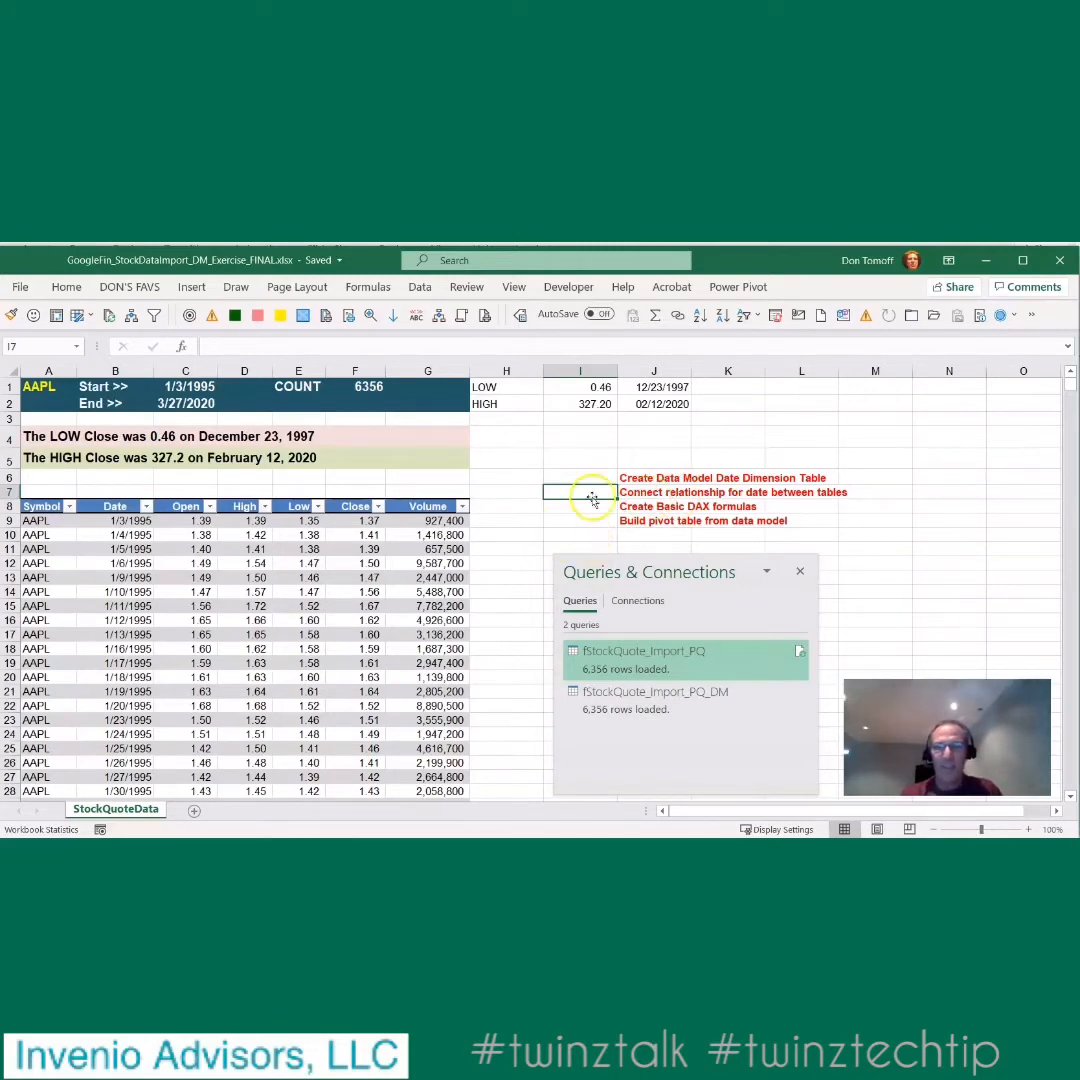
- Open the workbook's data model in Power Pivot and create a new date table
{"action": "left_click", "coordinate": [740, 289]}
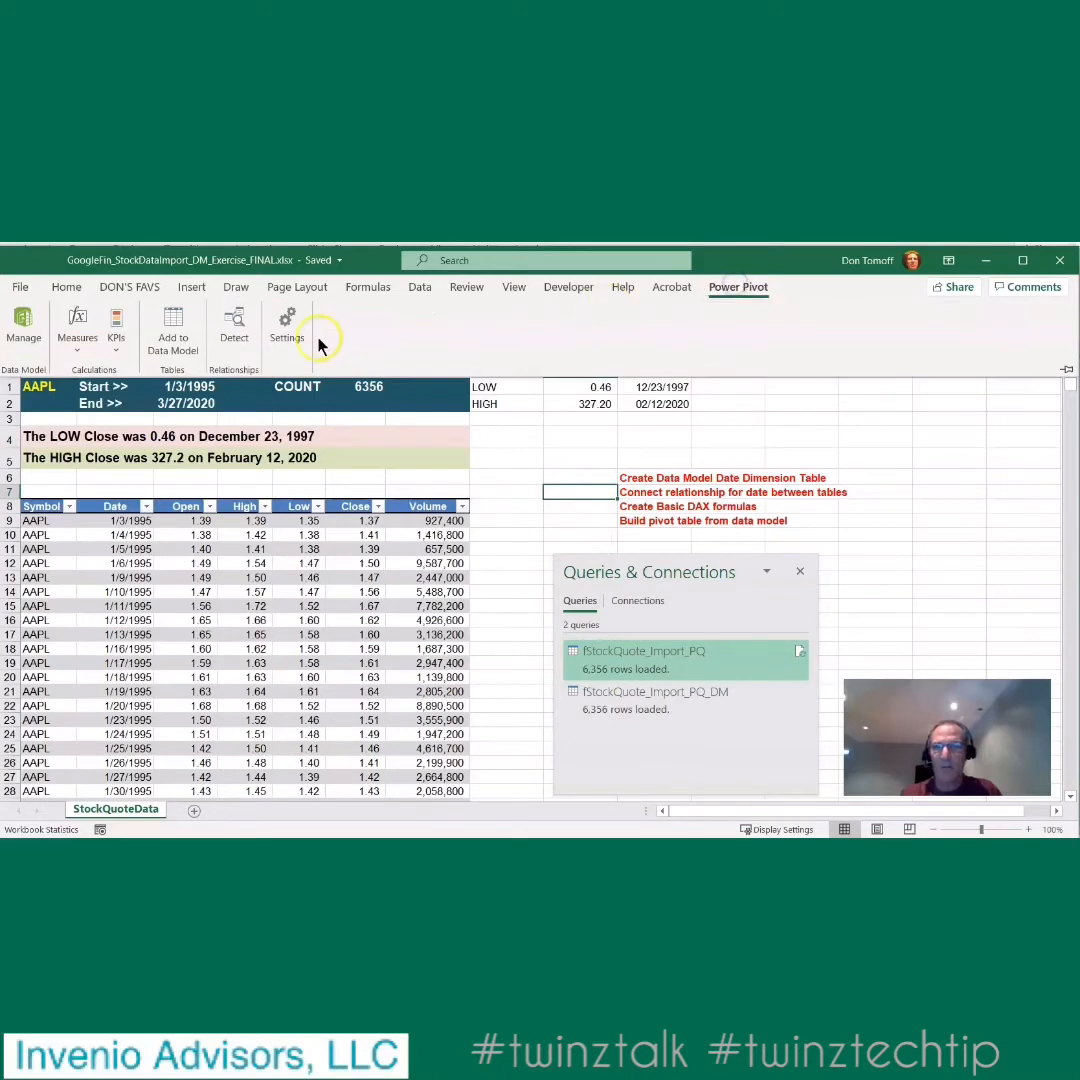
{"action": "left_click", "coordinate": [22, 345]}
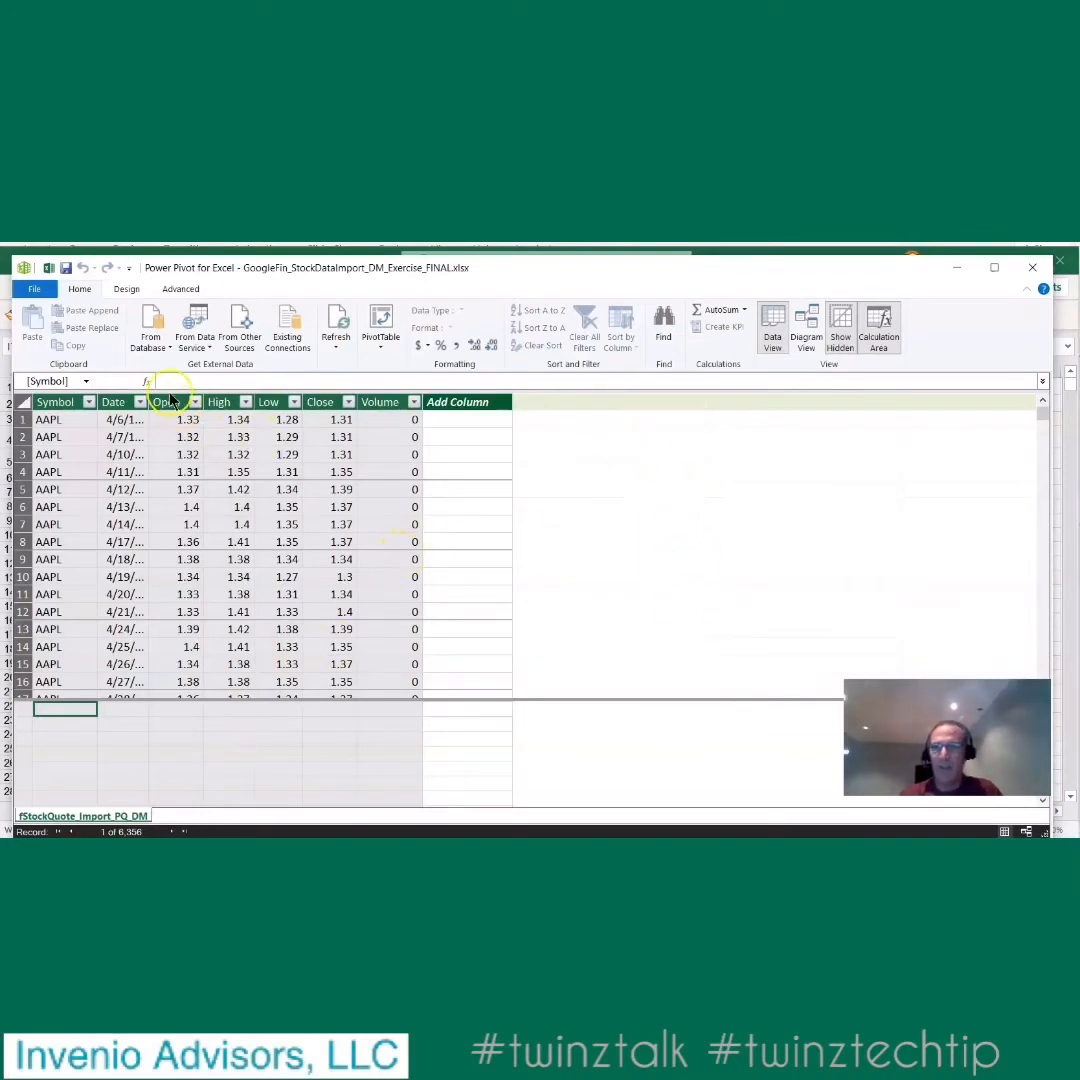
{"action": "left_click", "coordinate": [125, 290]}
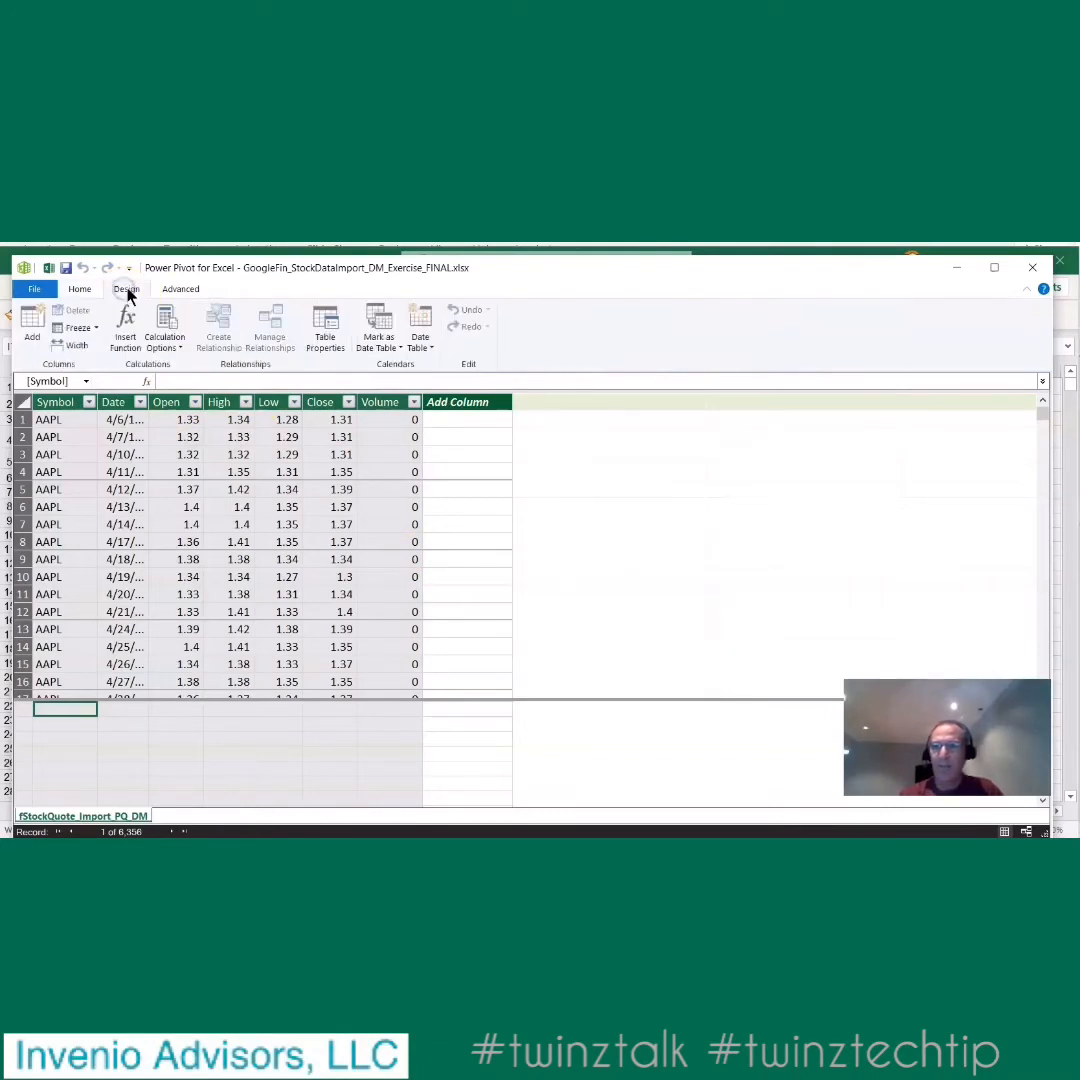
{"action": "left_click", "coordinate": [420, 342]}
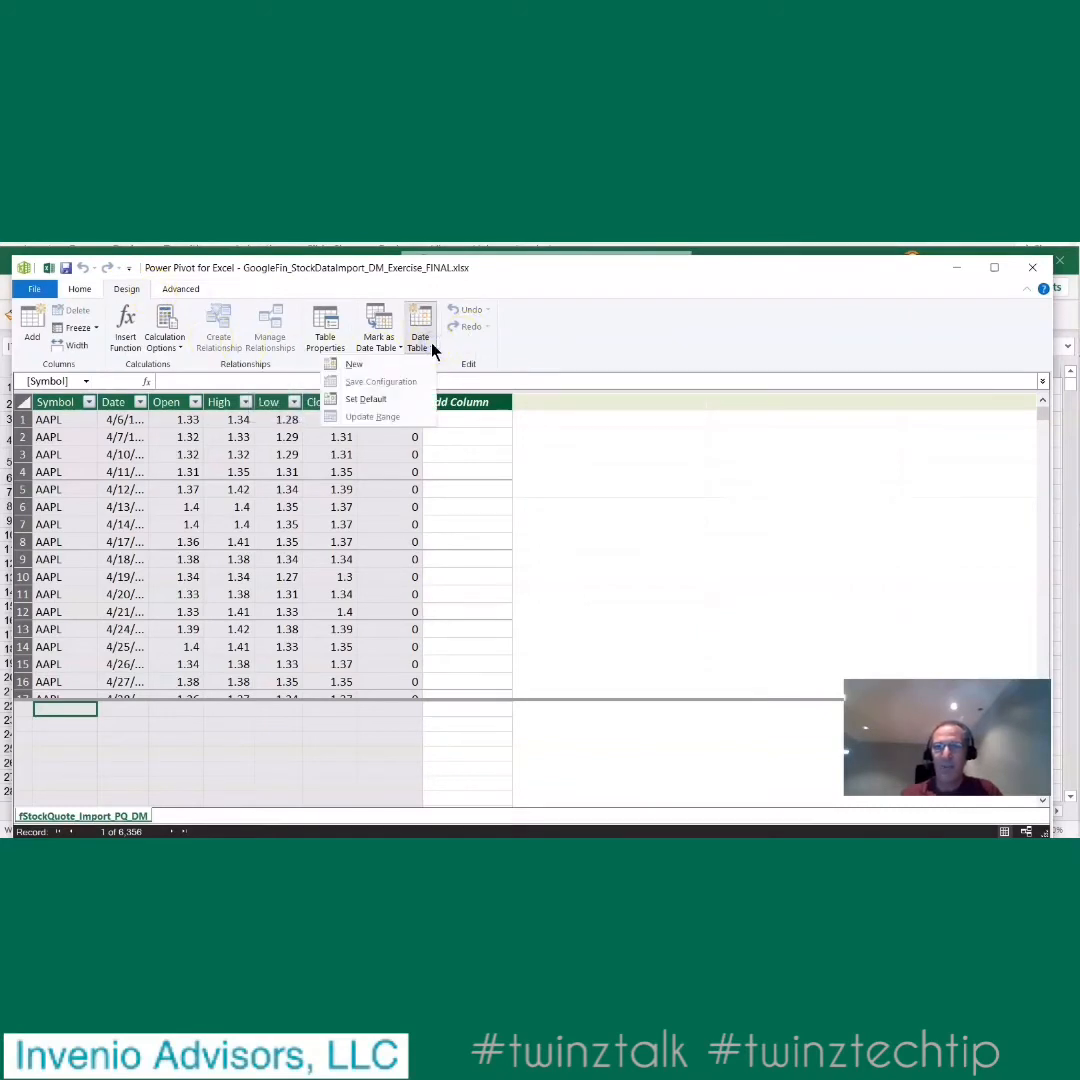
{"action": "left_click", "coordinate": [388, 365]}
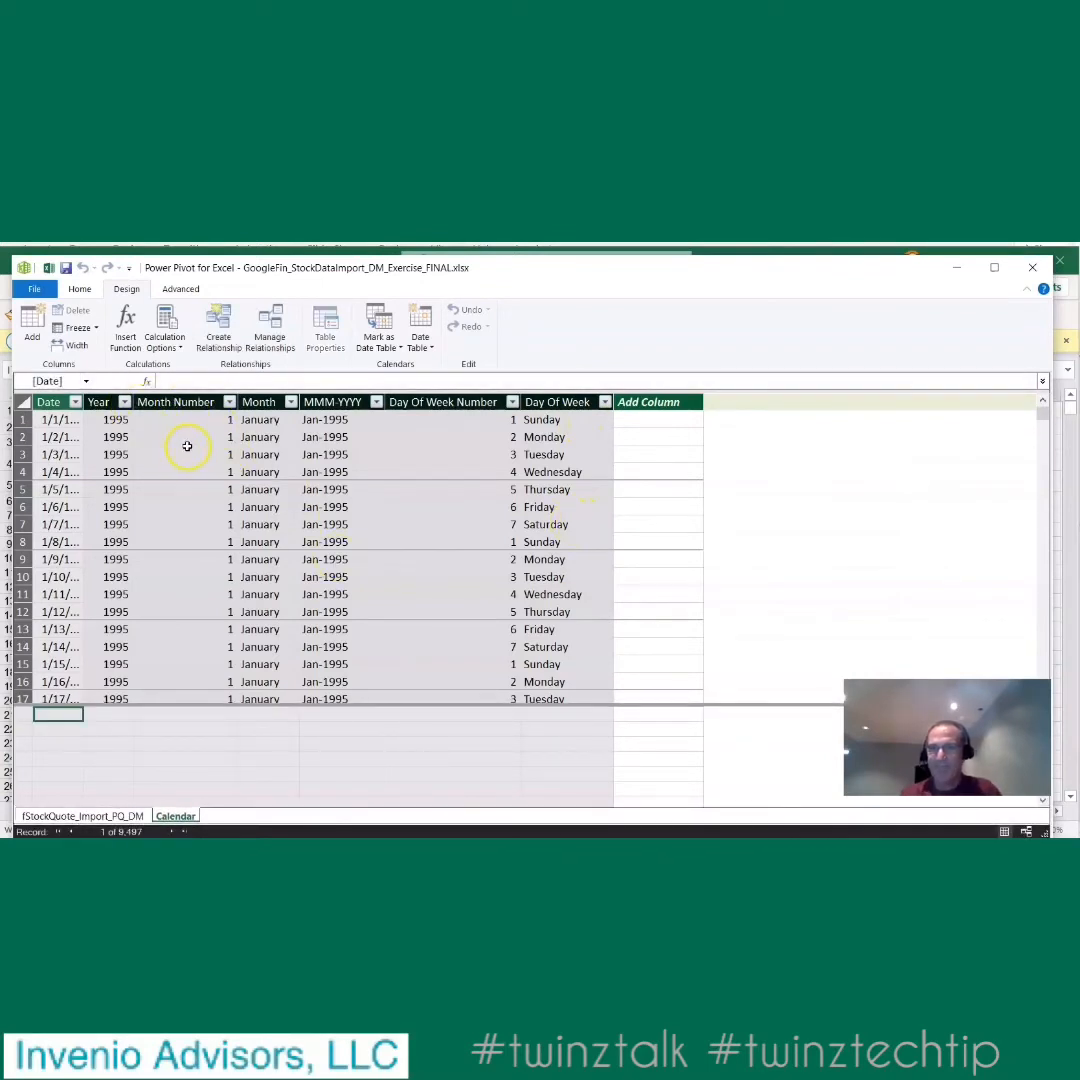
- Examine the formulas behind the Calendar table's columns, from Year through Day Of Week
{"action": "left_click", "coordinate": [122, 423]}
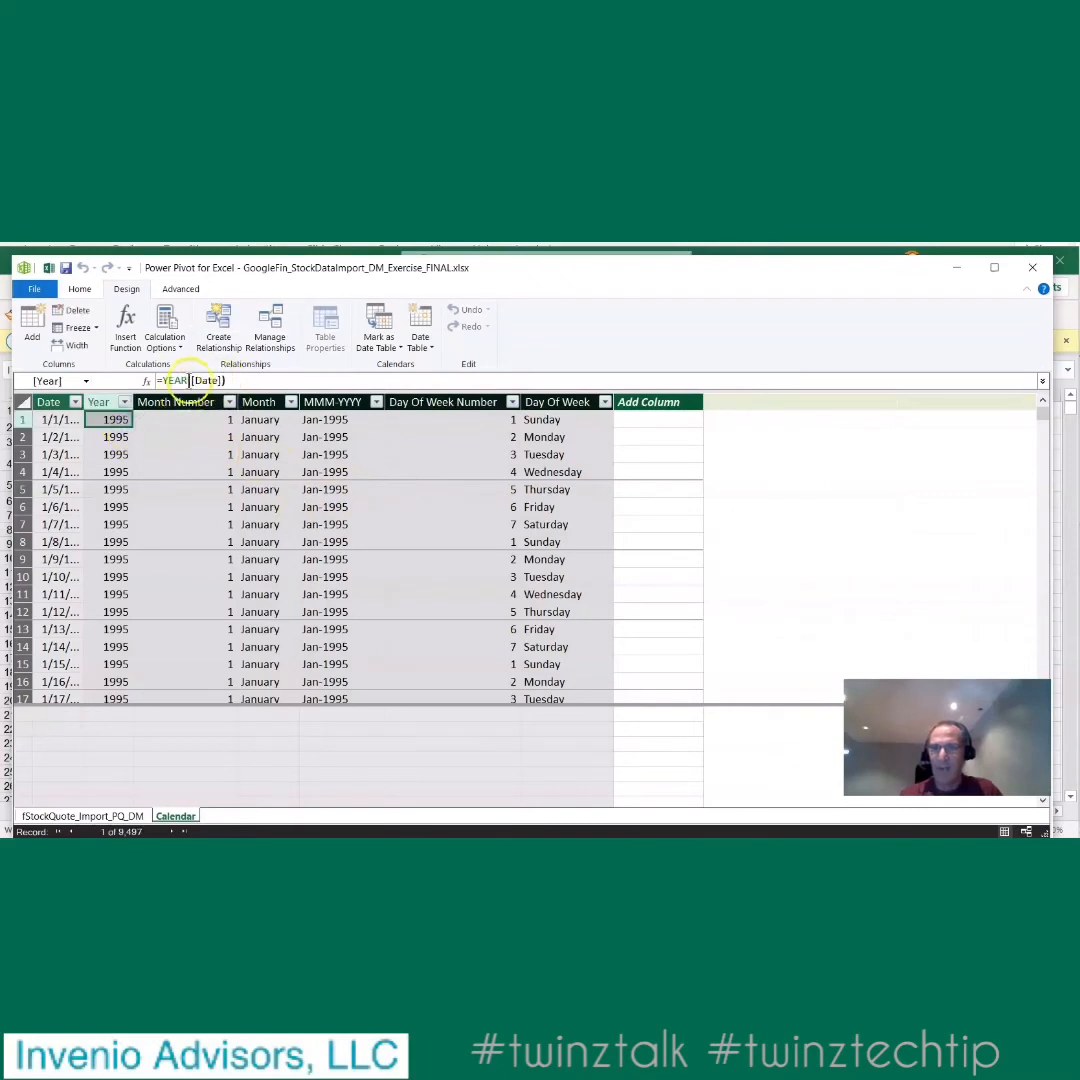
{"action": "left_click", "coordinate": [196, 419]}
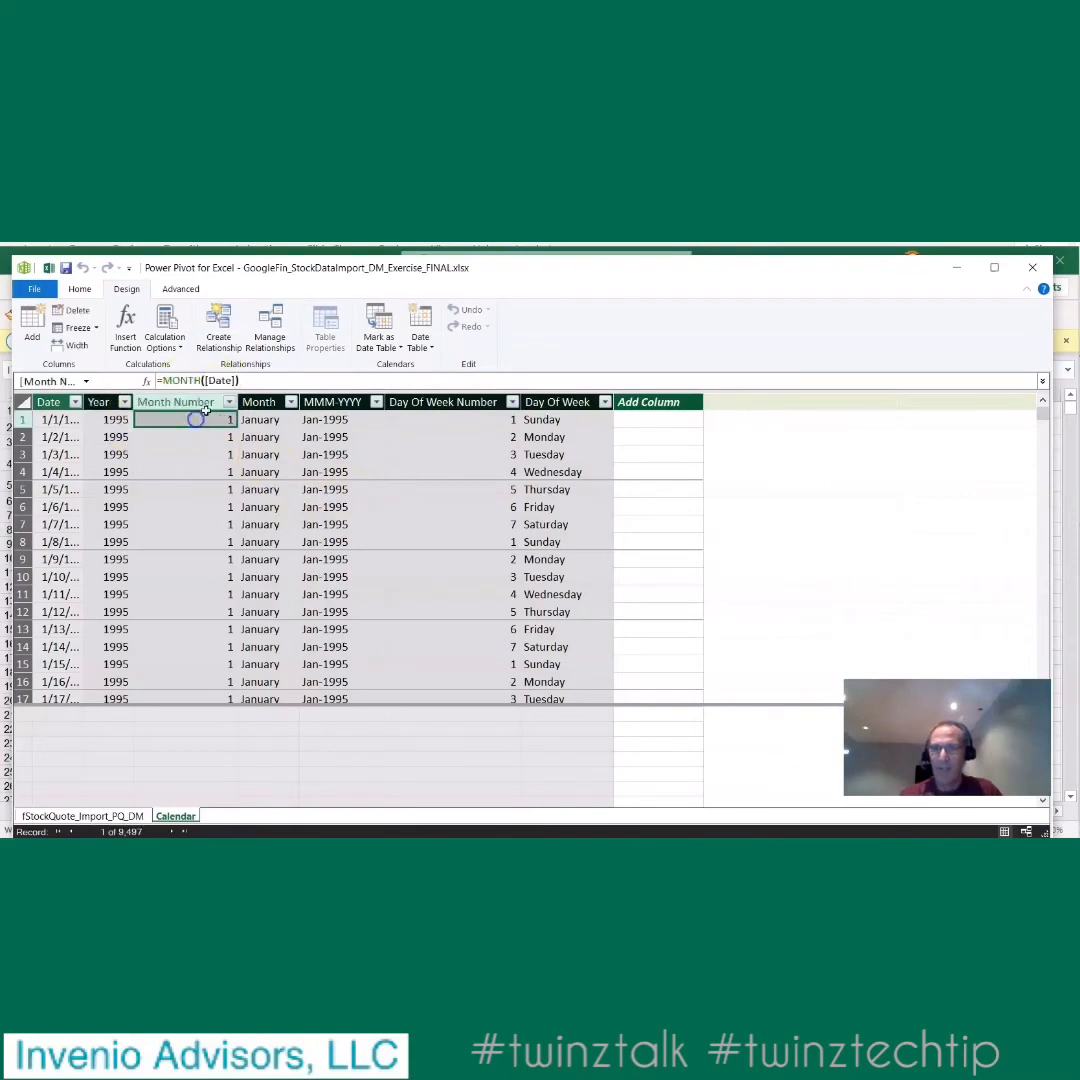
{"action": "left_click", "coordinate": [265, 420]}
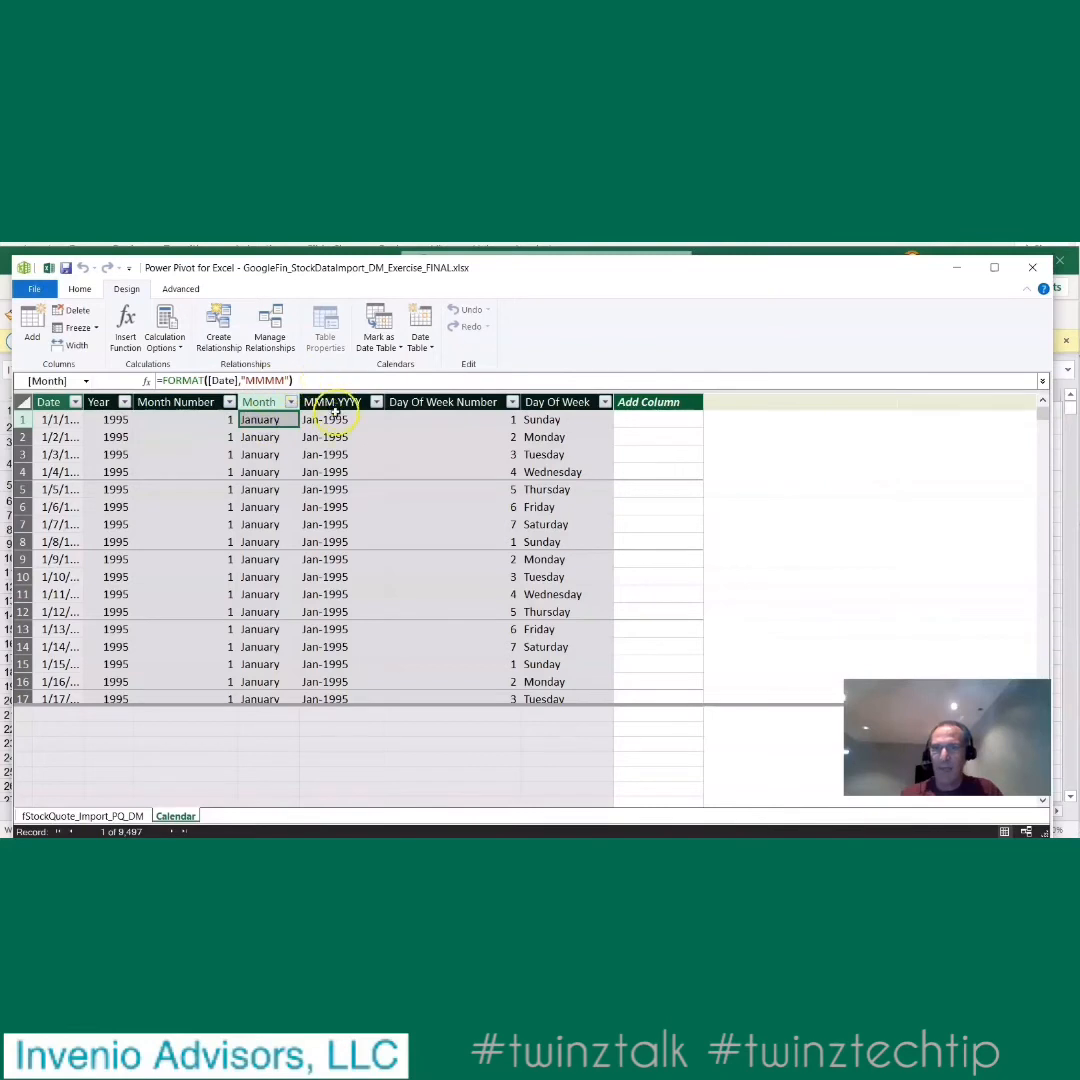
{"action": "left_click", "coordinate": [337, 421]}
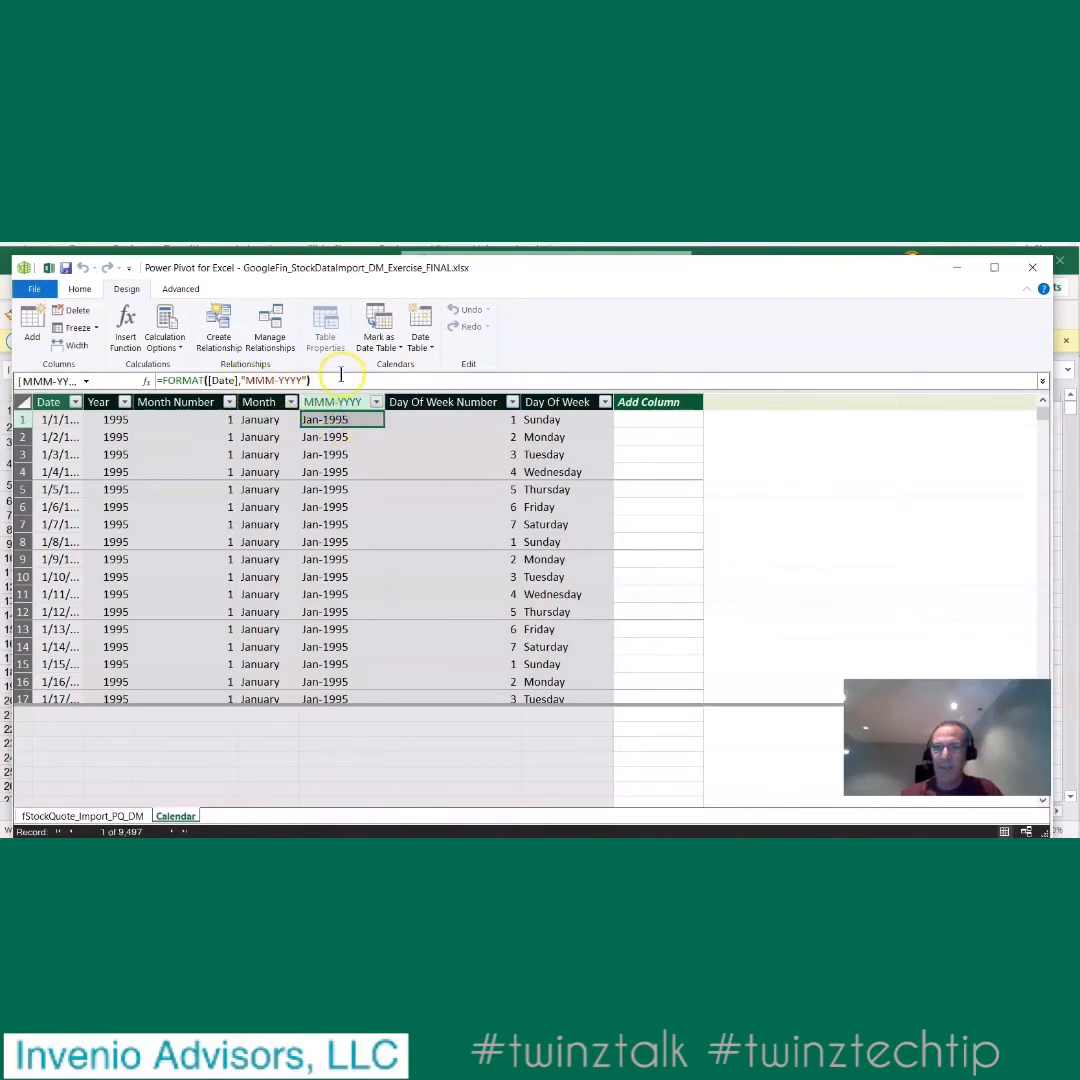
{"action": "left_click", "coordinate": [446, 419]}
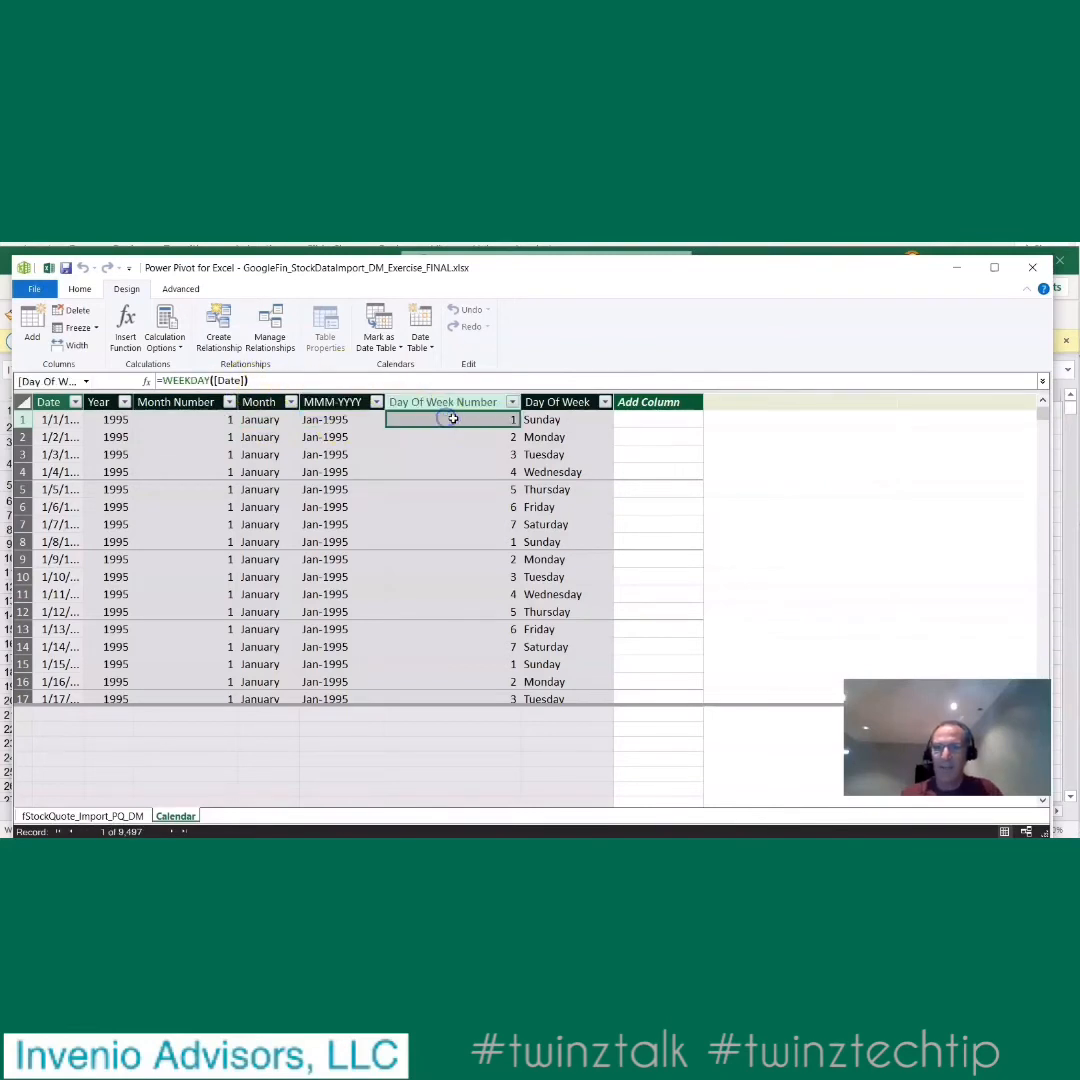
{"action": "left_click", "coordinate": [563, 421]}
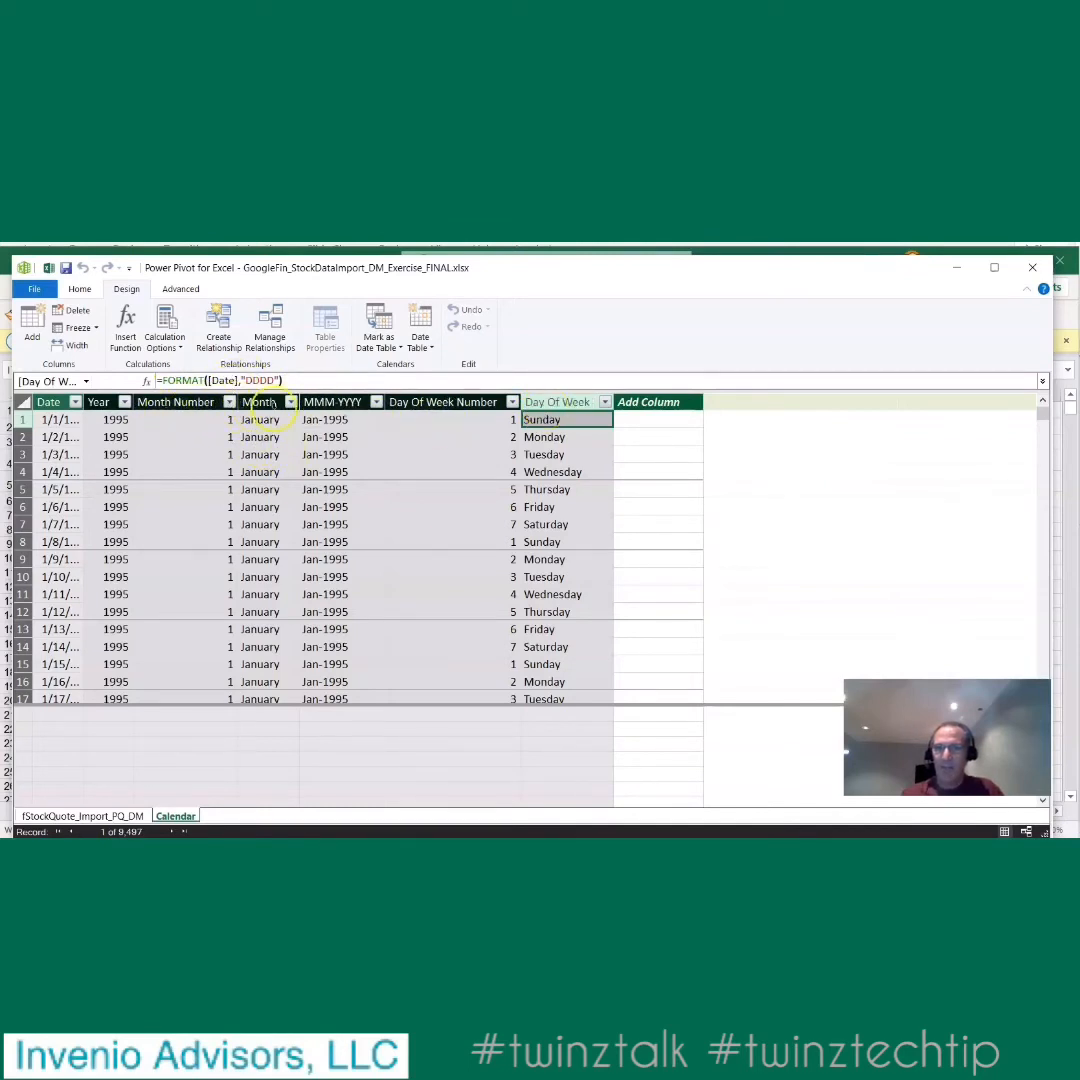
- Add a calculated column to the Calendar table with =FORMAT([Date],"MMM"), adapted from a copy of the Month column's formula
{"action": "left_click", "coordinate": [260, 420]}
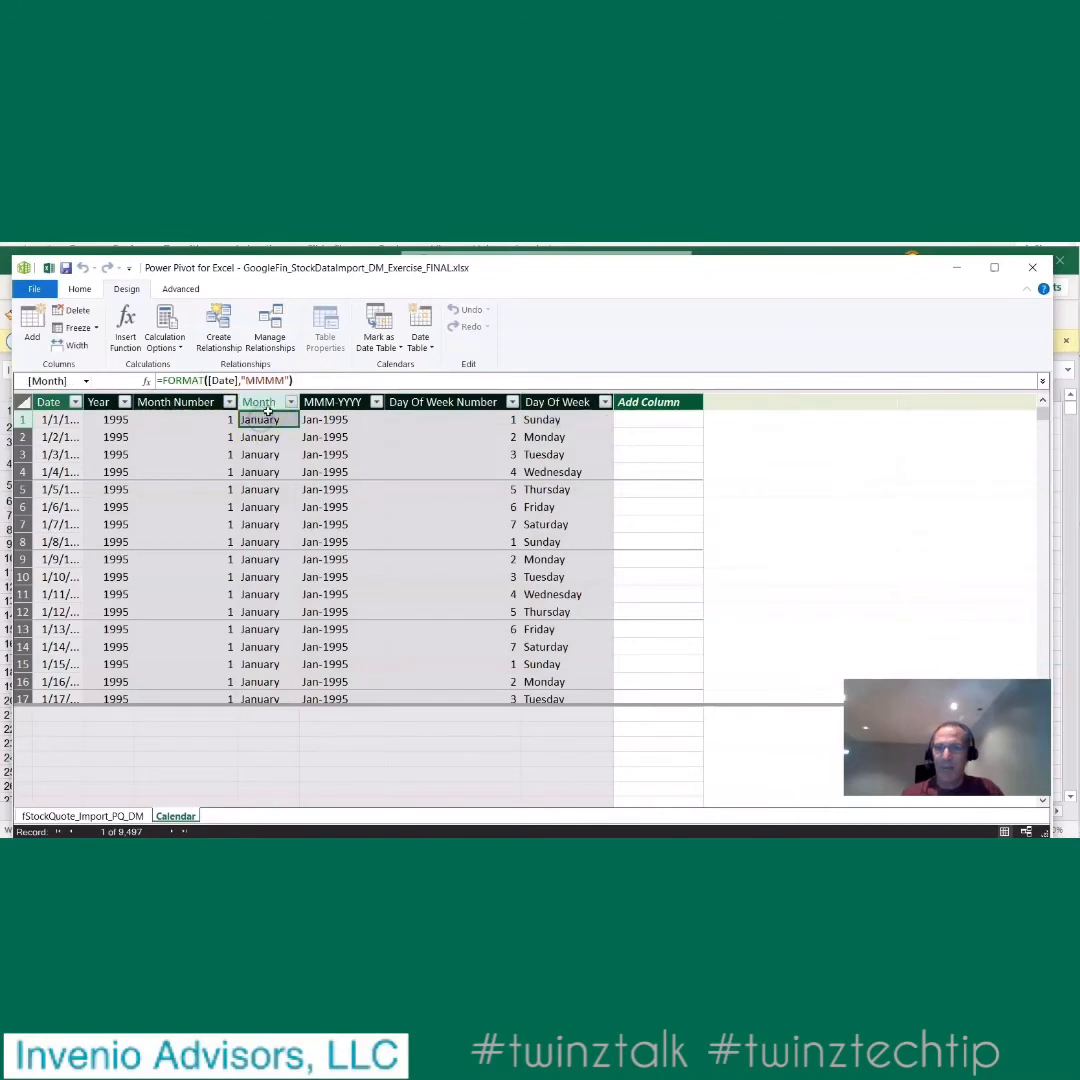
{"action": "left_click", "coordinate": [320, 380]}
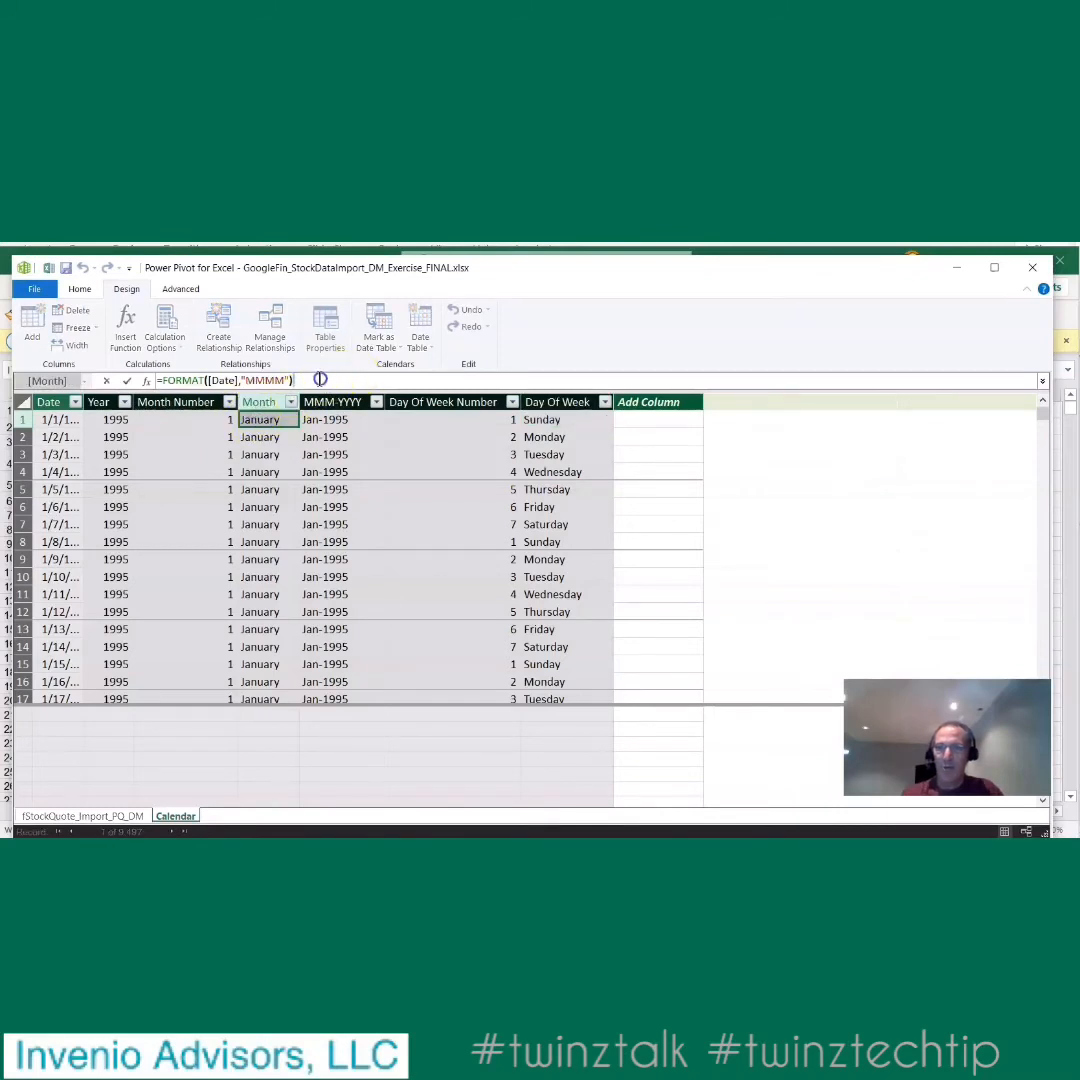
{"action": "left_click_drag", "start_coordinate": [320, 380], "coordinate": [108, 340]}
{"action": "key", "text": "ctrl+c"}
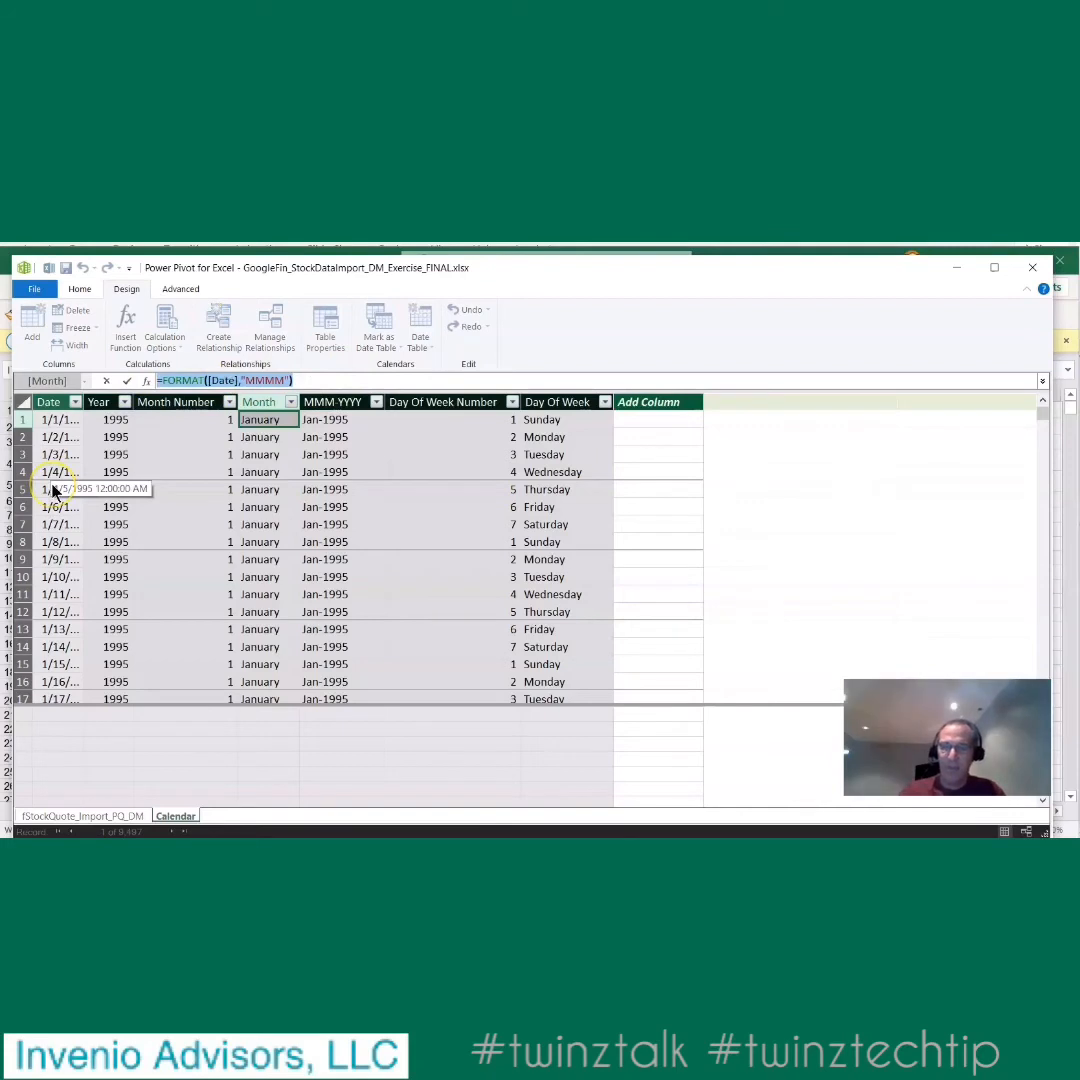
{"action": "left_click", "coordinate": [670, 418]}
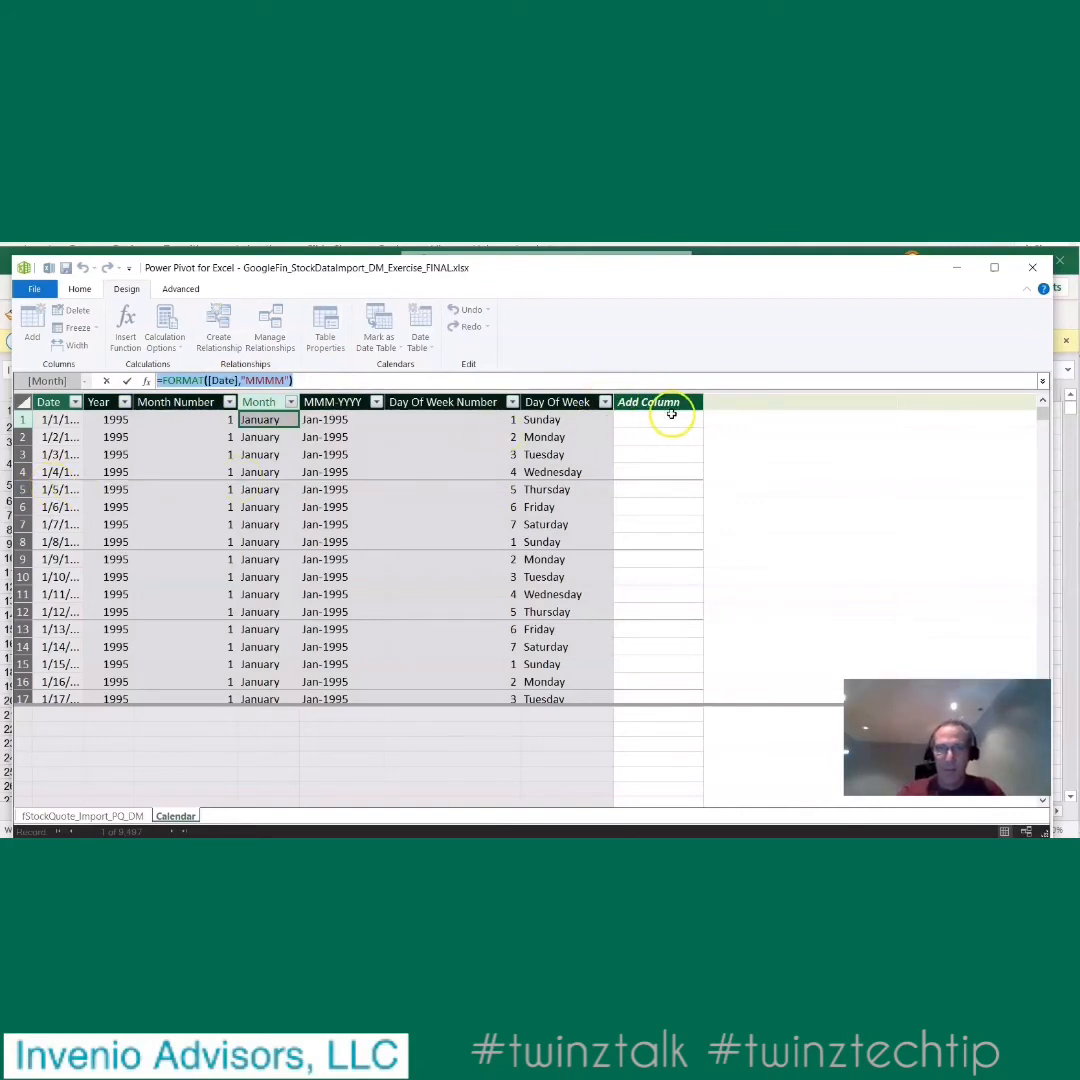
{"action": "left_click", "coordinate": [346, 380]}
{"action": "key", "text": "ctrl+v"}
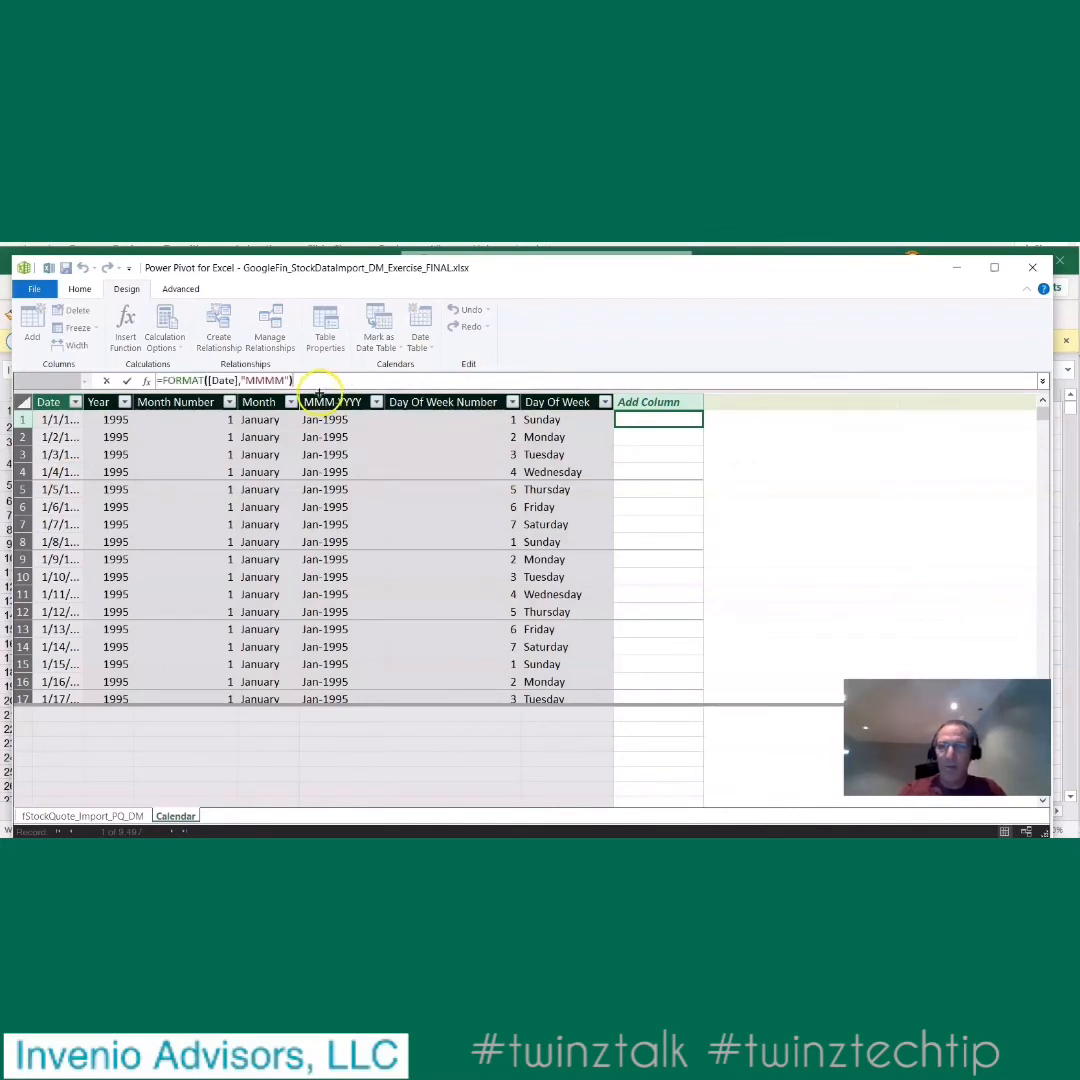
{"action": "left_click", "coordinate": [285, 379]}
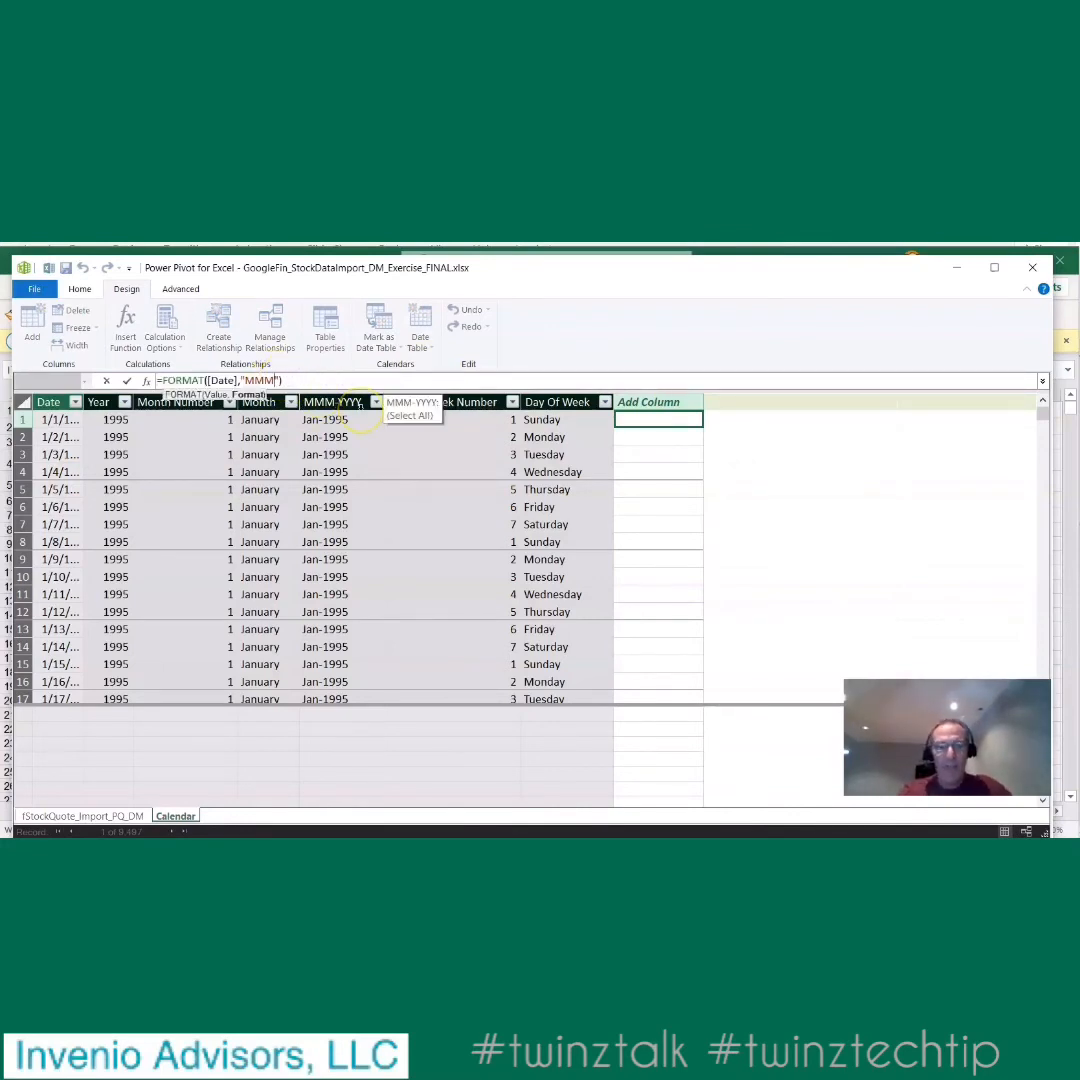
{"action": "key", "text": "Return"}
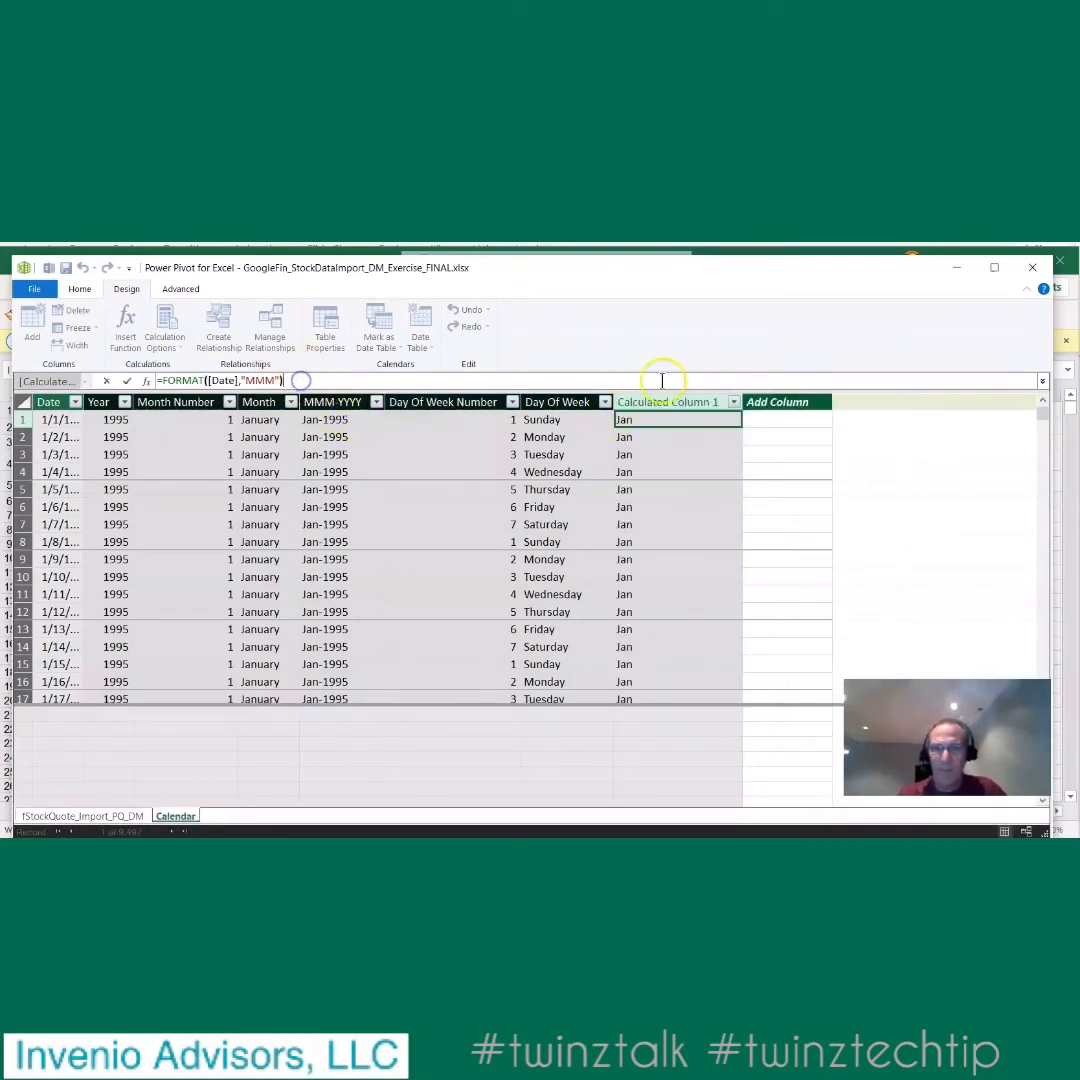
- Rename the new calculated column in the Calendar table as MonthShortName
{"action": "left_click", "coordinate": [668, 401]}
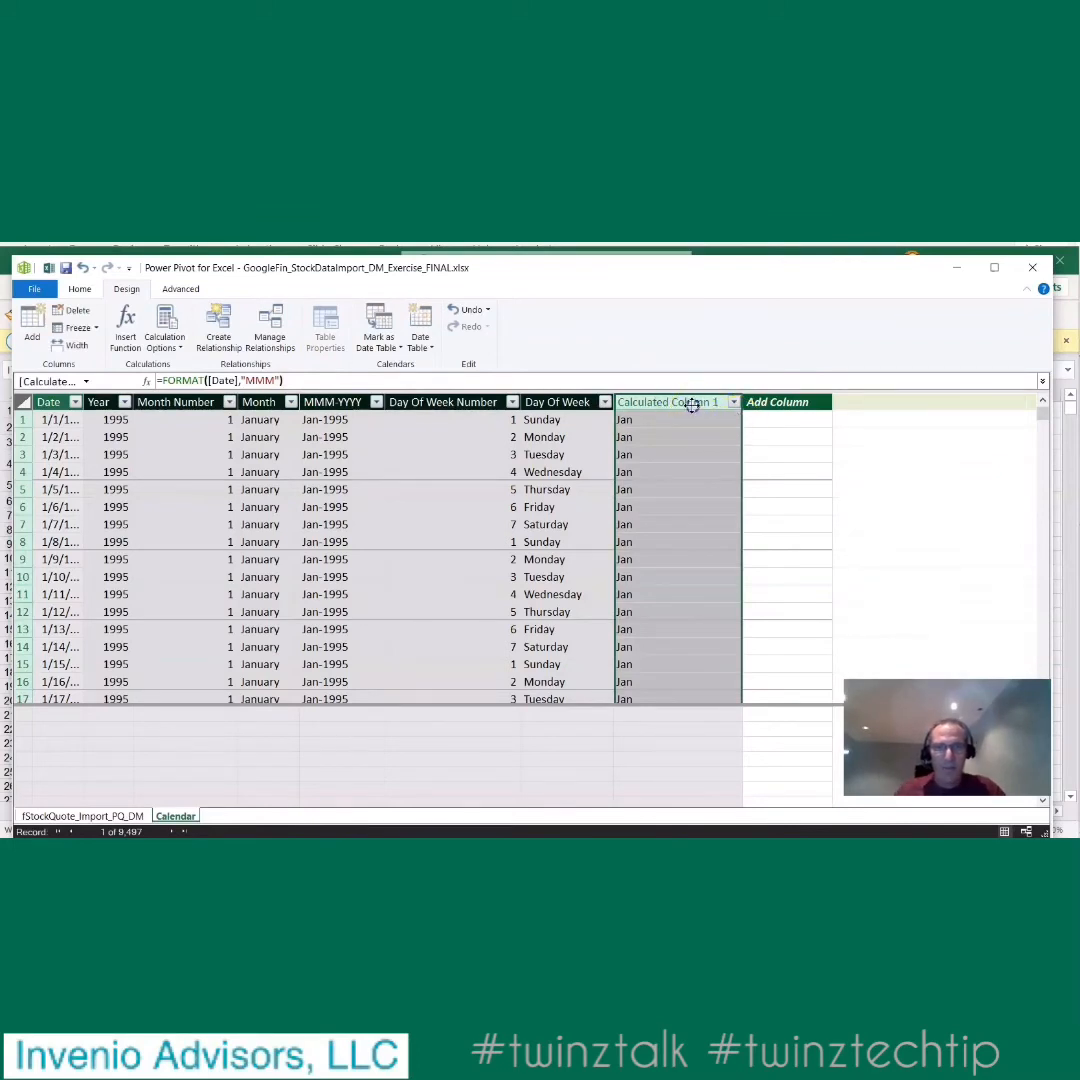
{"action": "double_click", "coordinate": [690, 402]}
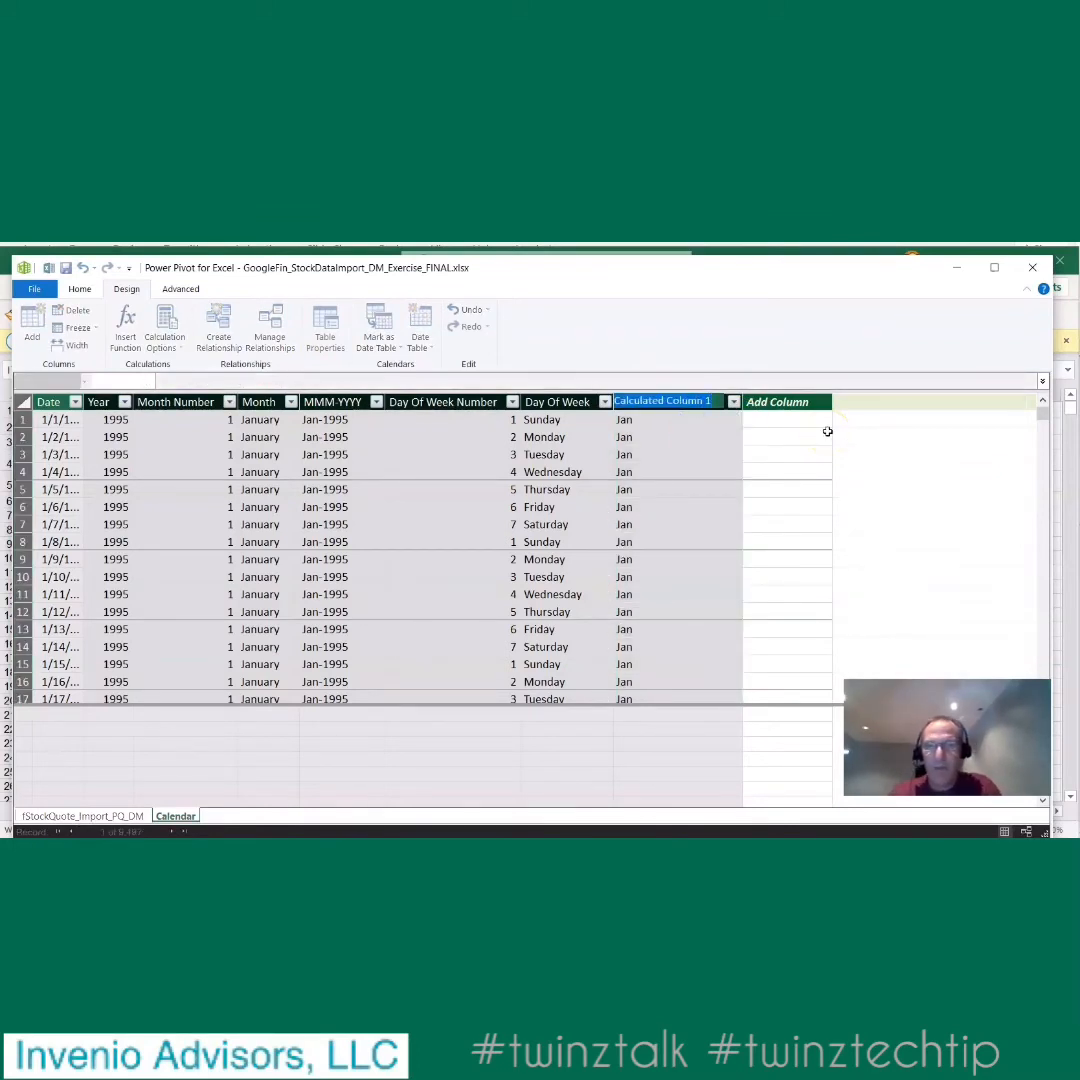
{"action": "type", "text": "MonthShortName"}
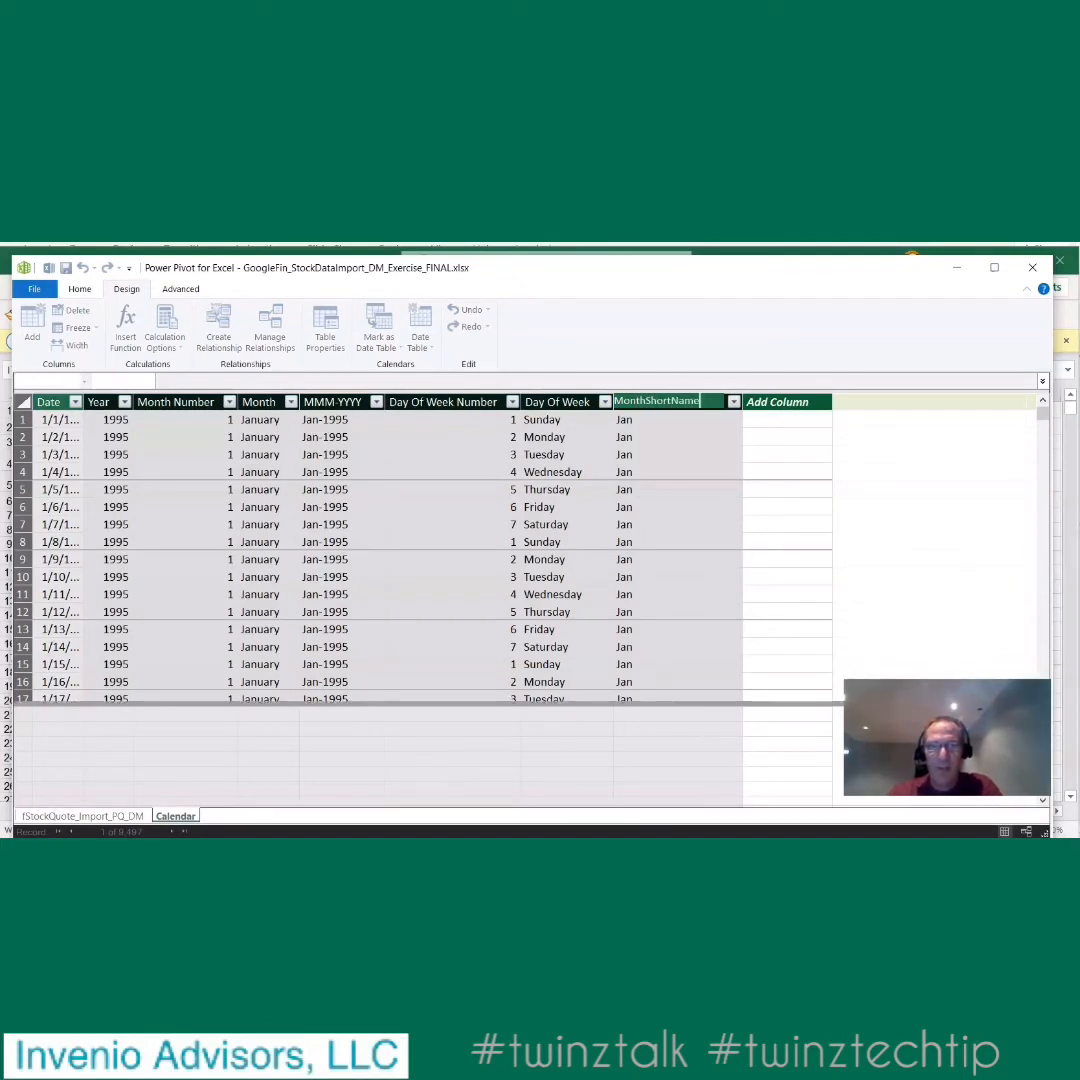
{"action": "key", "text": "Return"}
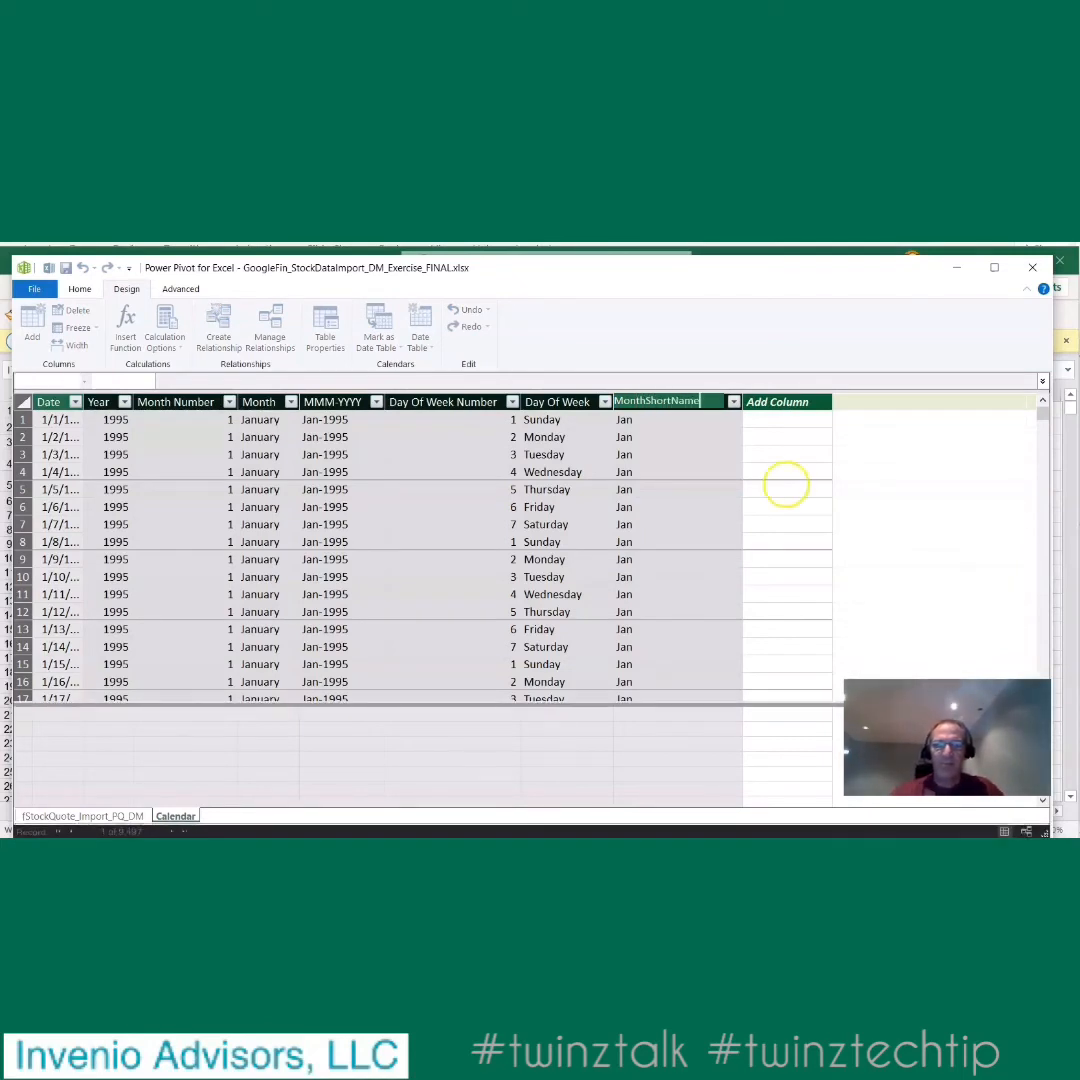
{"action": "left_click", "coordinate": [670, 421]}
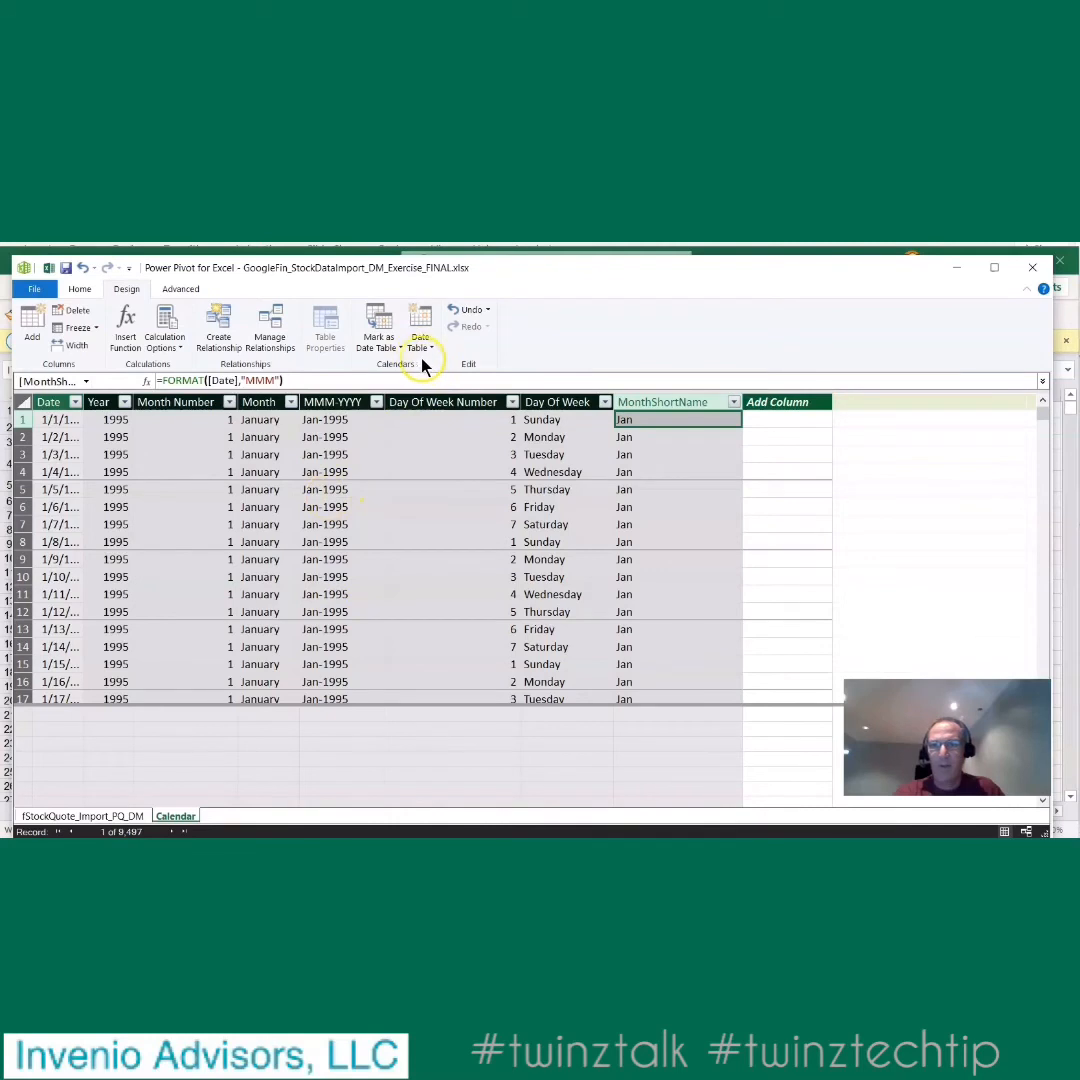
- Show the data model as a diagram and enlarge the Calendar and stock quote tables until all their fields fit
{"action": "left_click", "coordinate": [176, 290]}
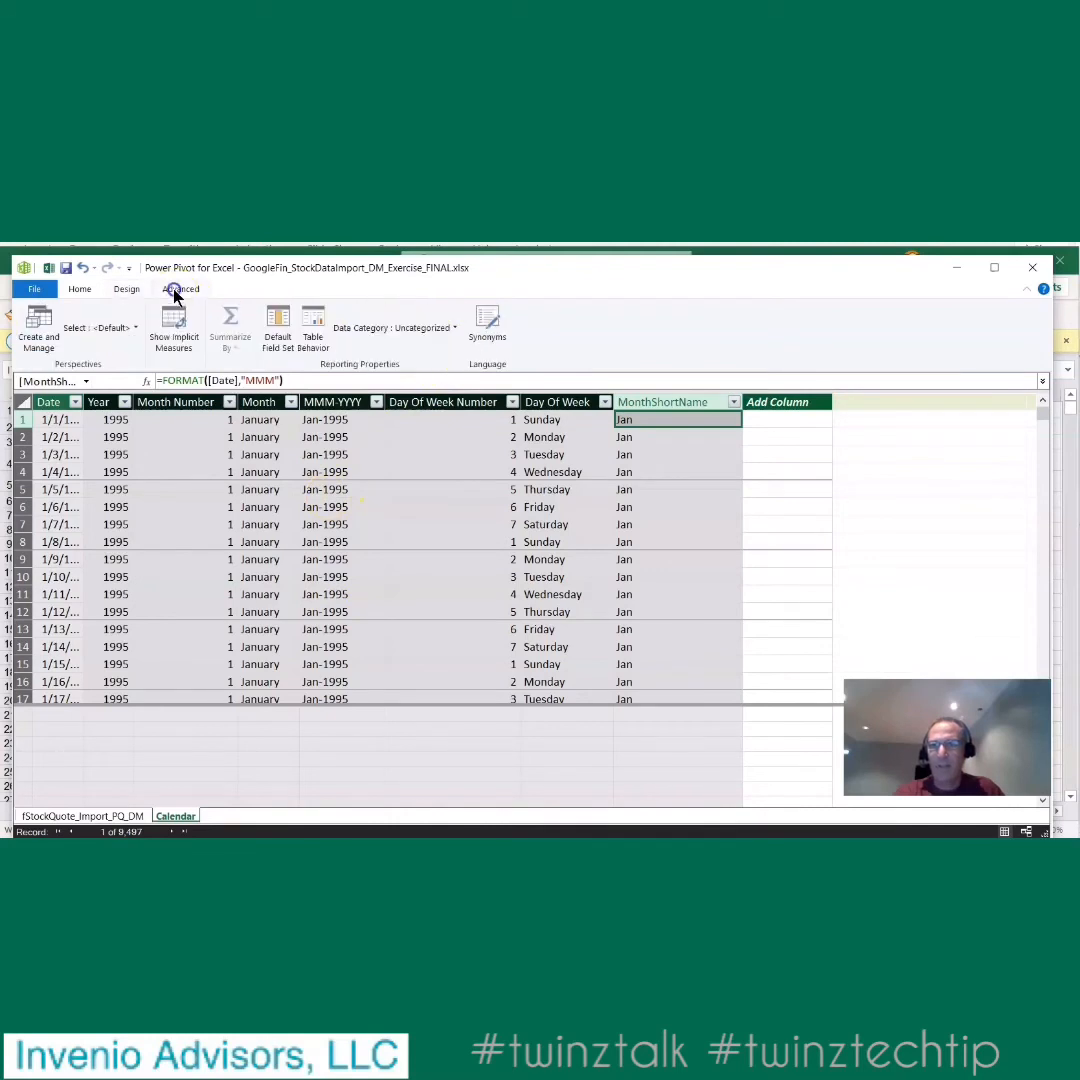
{"action": "left_click", "coordinate": [80, 291]}
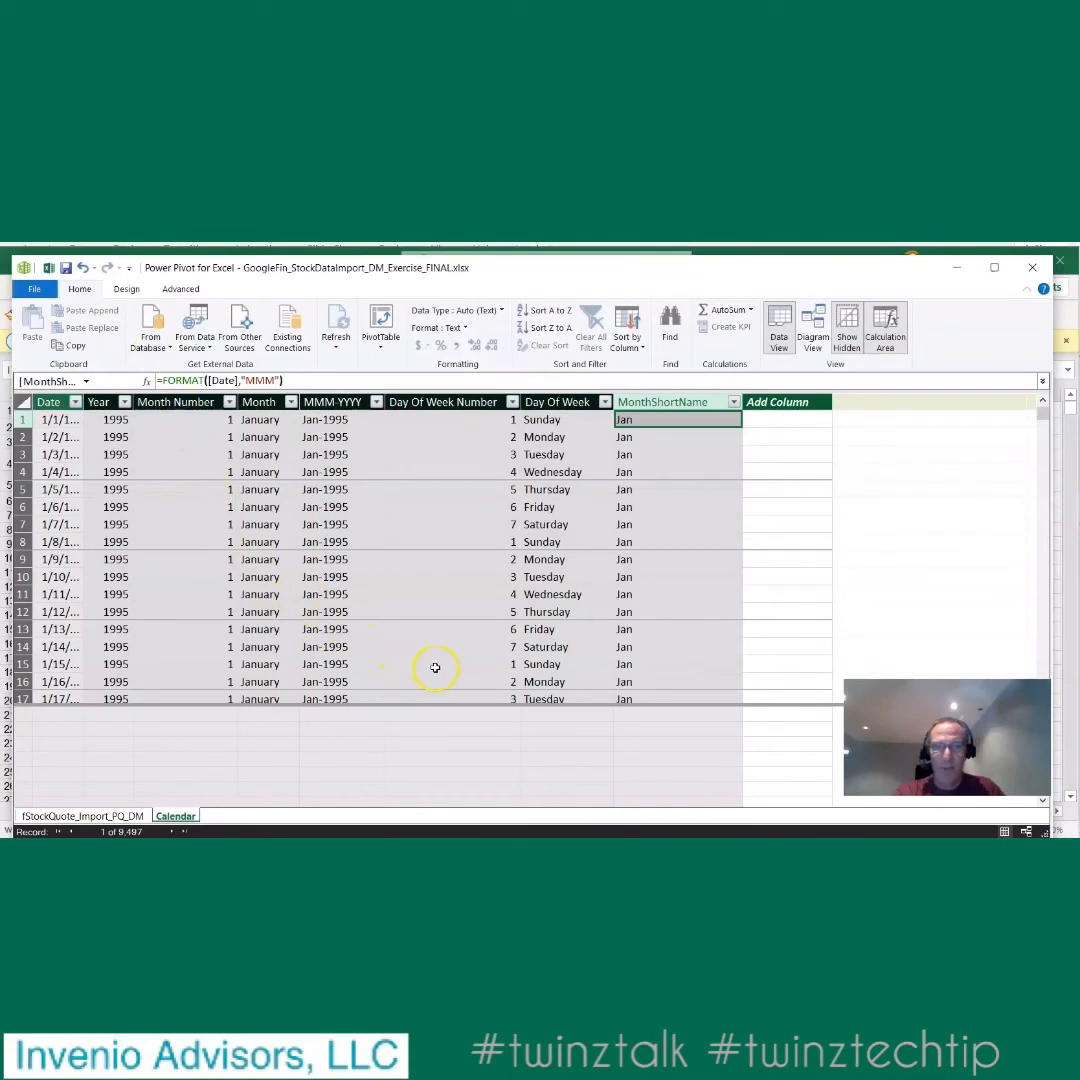
{"action": "left_click", "coordinate": [810, 338]}
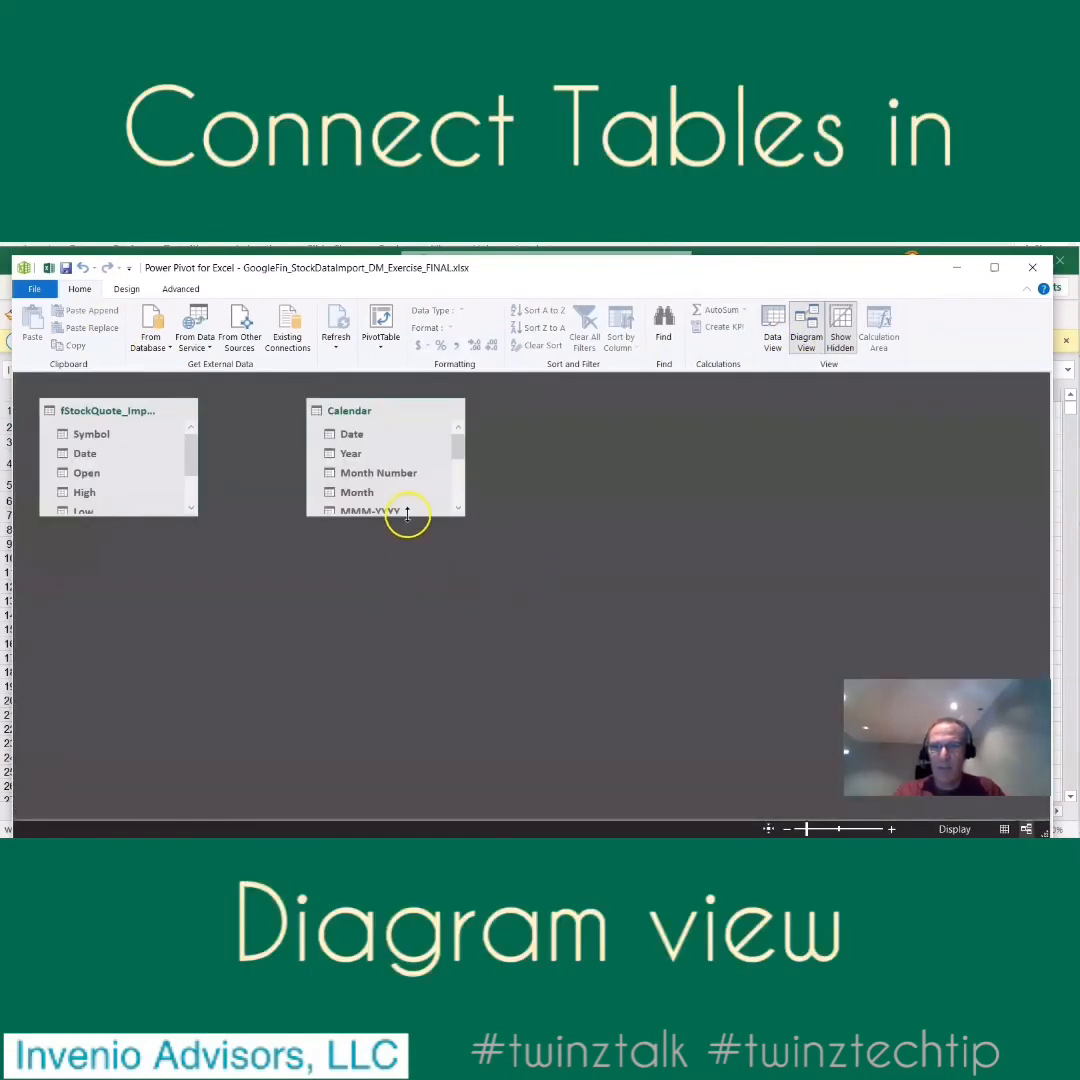
{"action": "left_click_drag", "start_coordinate": [407, 514], "coordinate": [398, 695]}
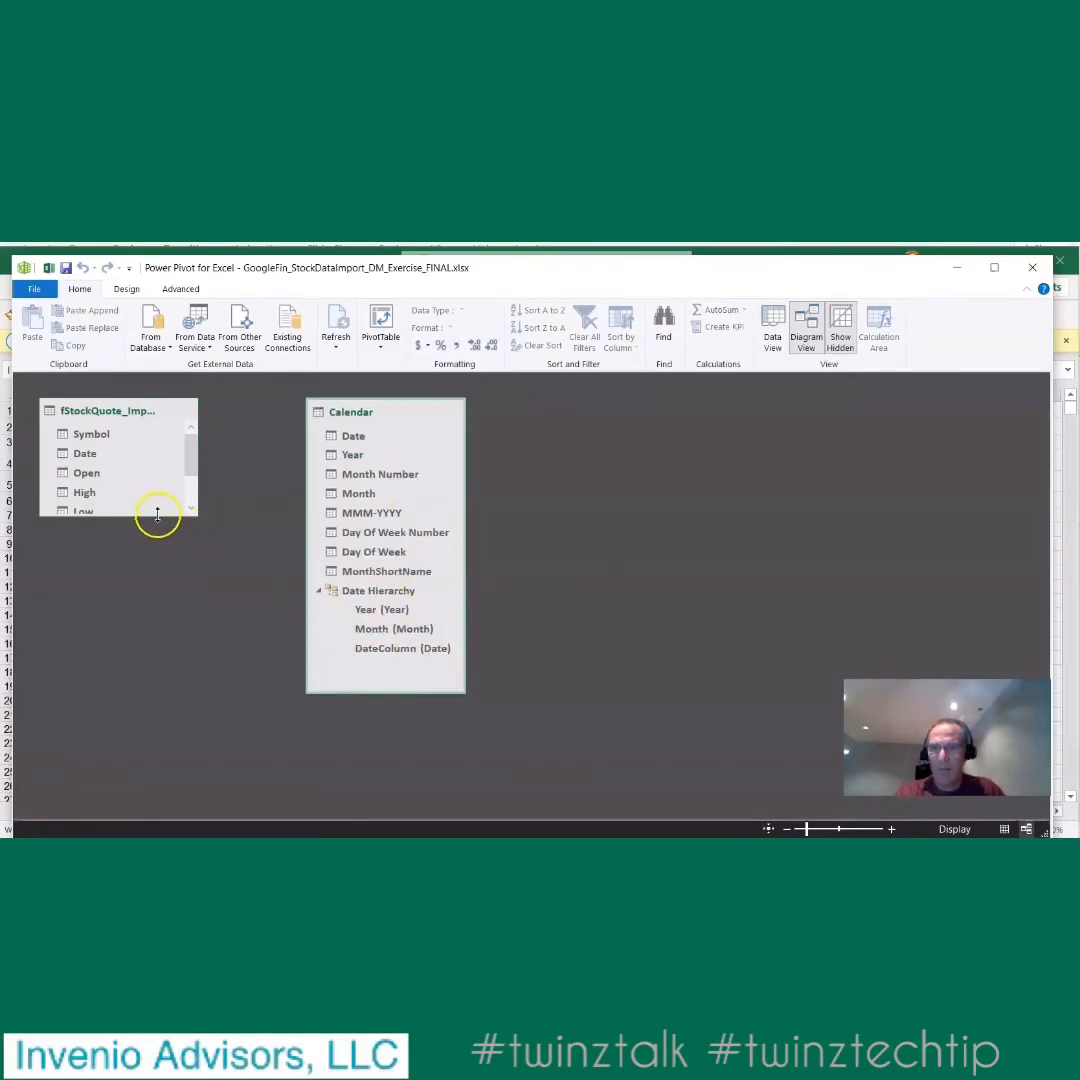
{"action": "left_click_drag", "start_coordinate": [157, 515], "coordinate": [179, 597]}
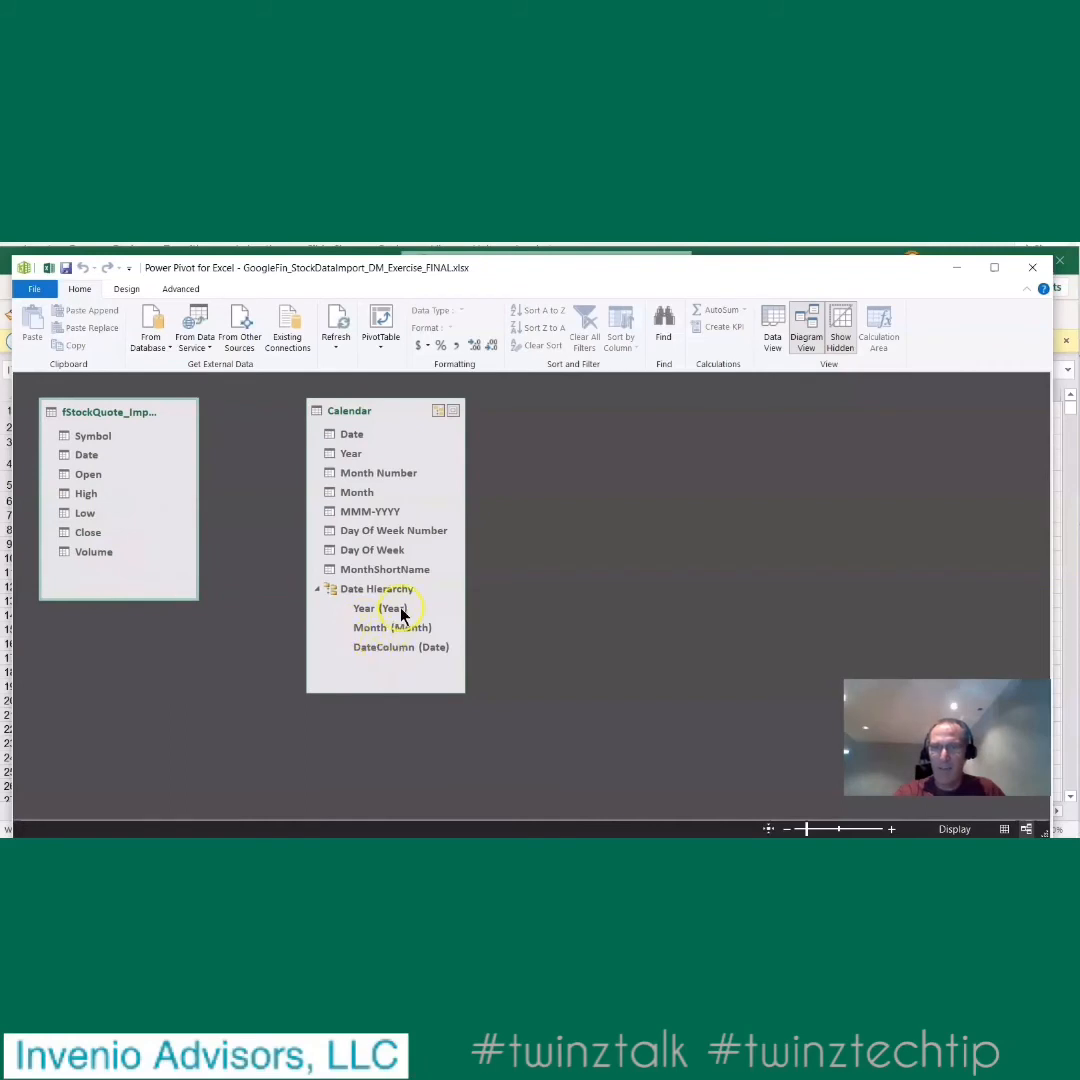
{"action": "right_click", "coordinate": [362, 596]}
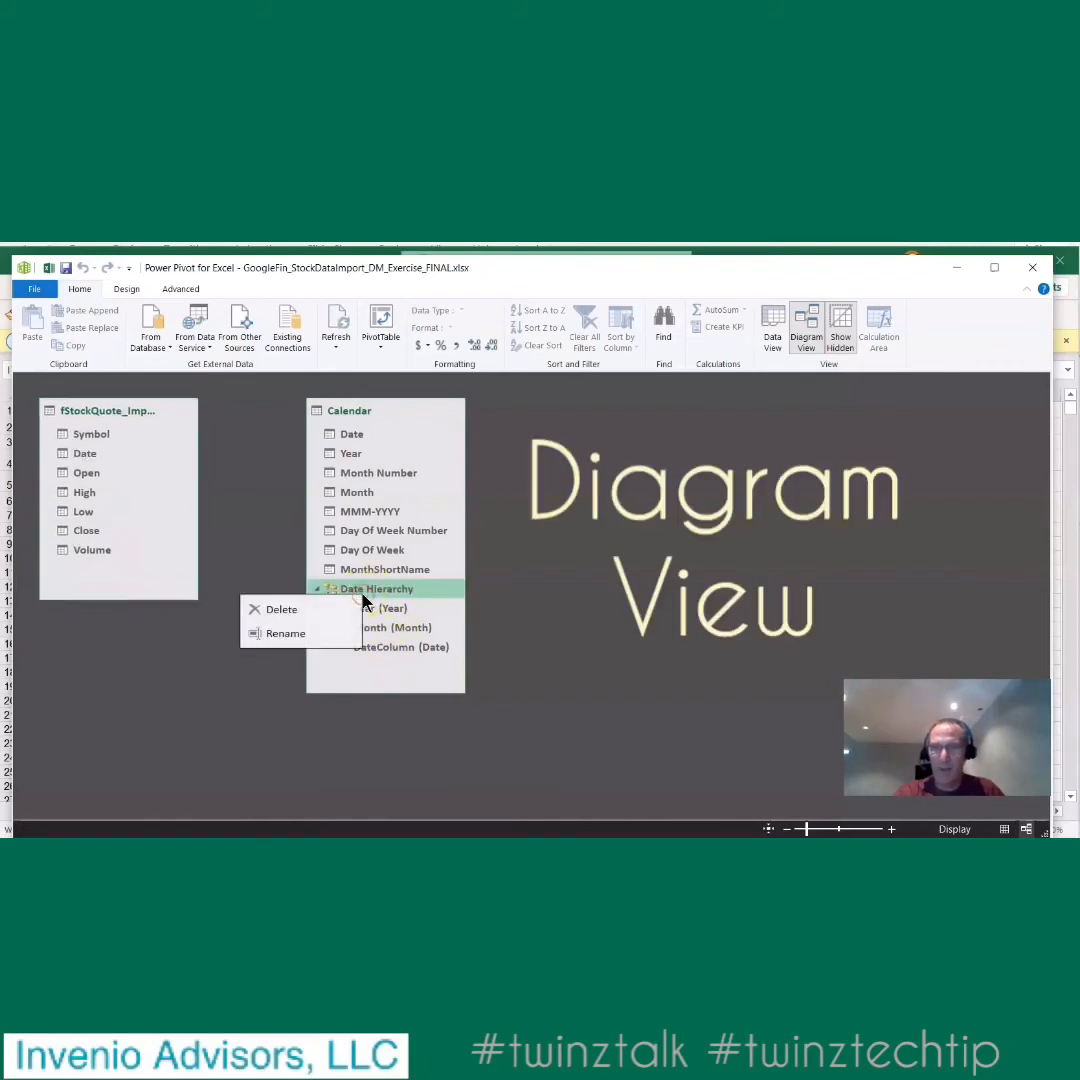
{"action": "left_click", "coordinate": [227, 695]}
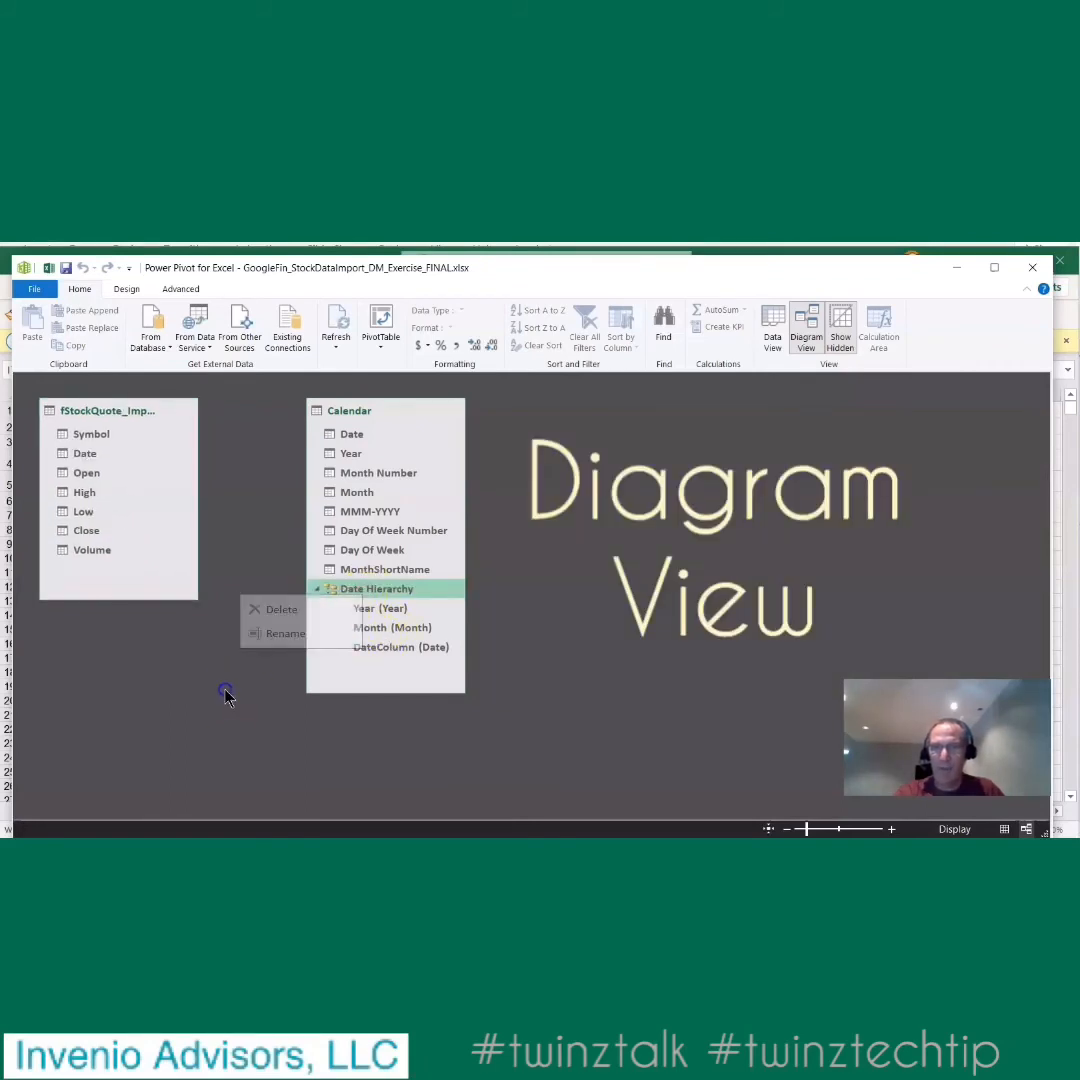
- Relate the stock quote table's Date field to the Calendar table's Date, and hide the stock quote table's Date from client tools
{"action": "left_click", "coordinate": [88, 454]}
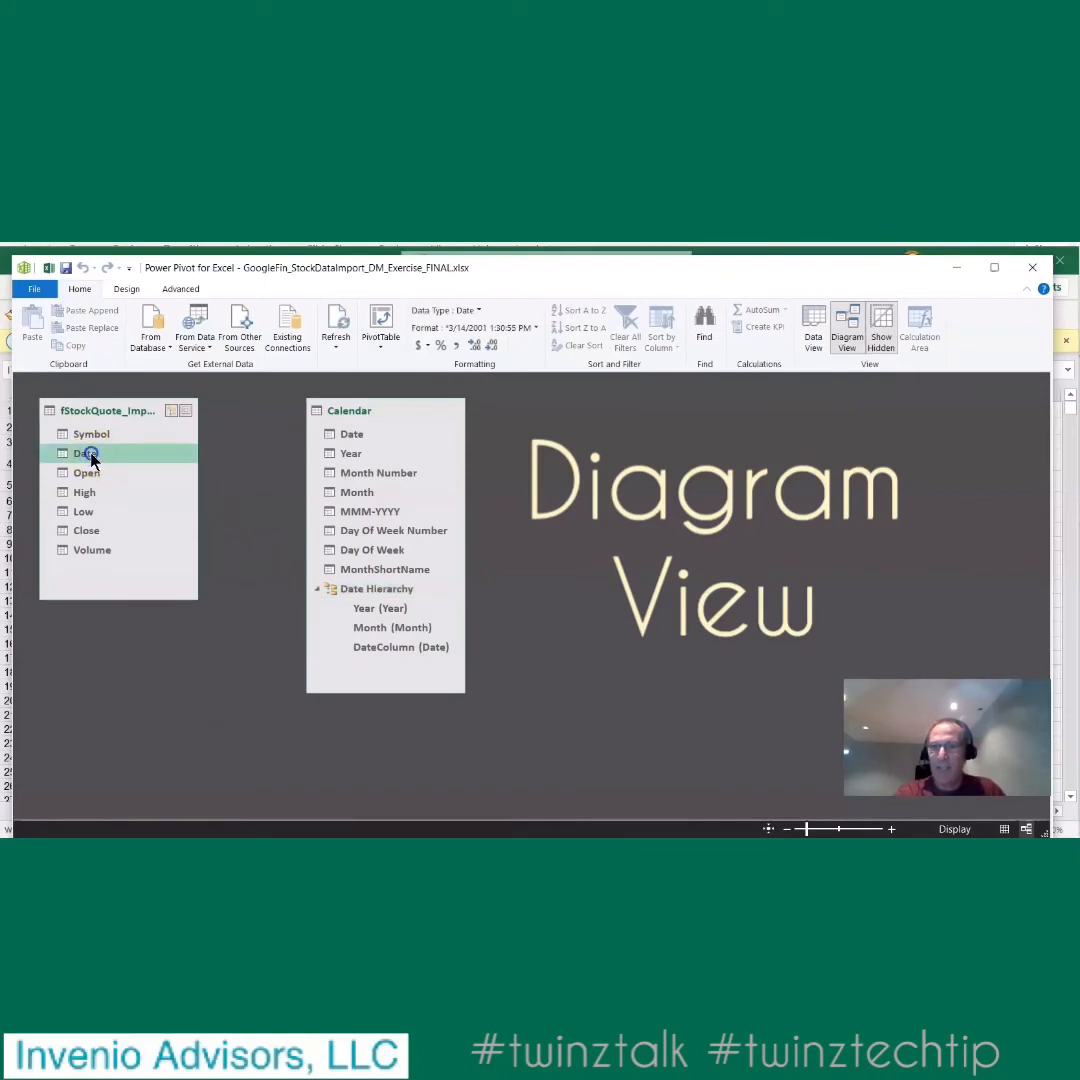
{"action": "left_click_drag", "start_coordinate": [90, 458], "coordinate": [328, 437]}
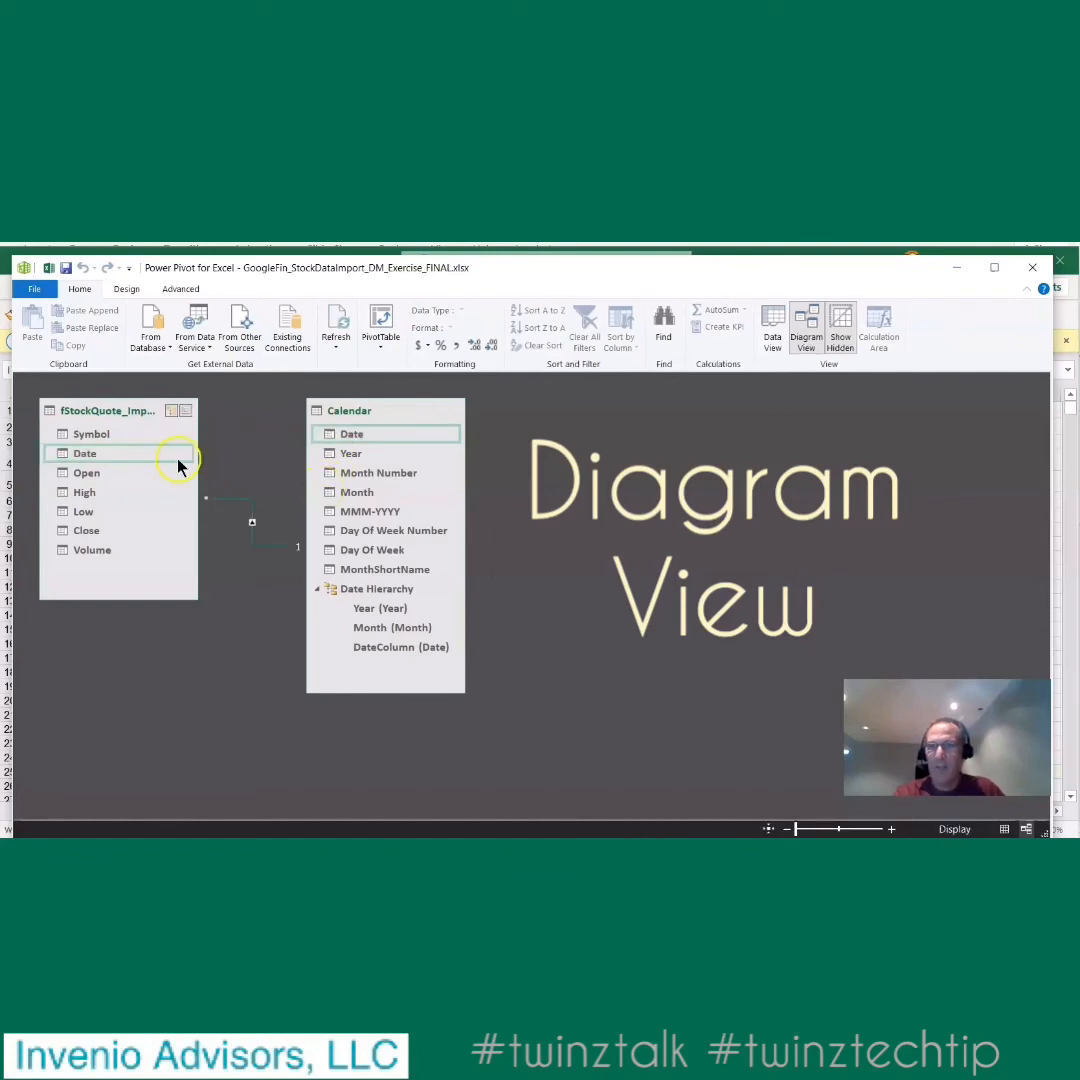
{"action": "right_click", "coordinate": [103, 454]}
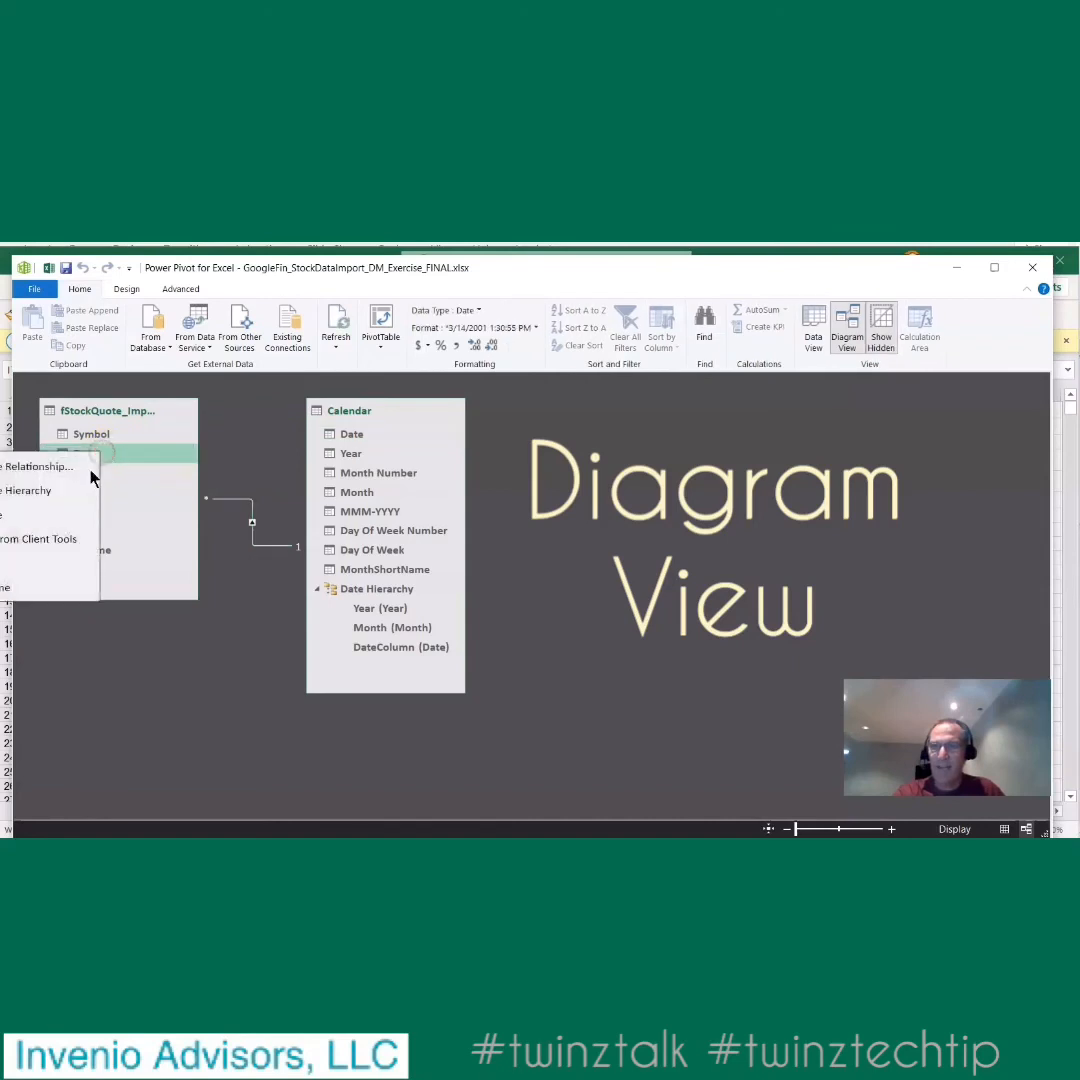
{"action": "left_click", "coordinate": [43, 541]}
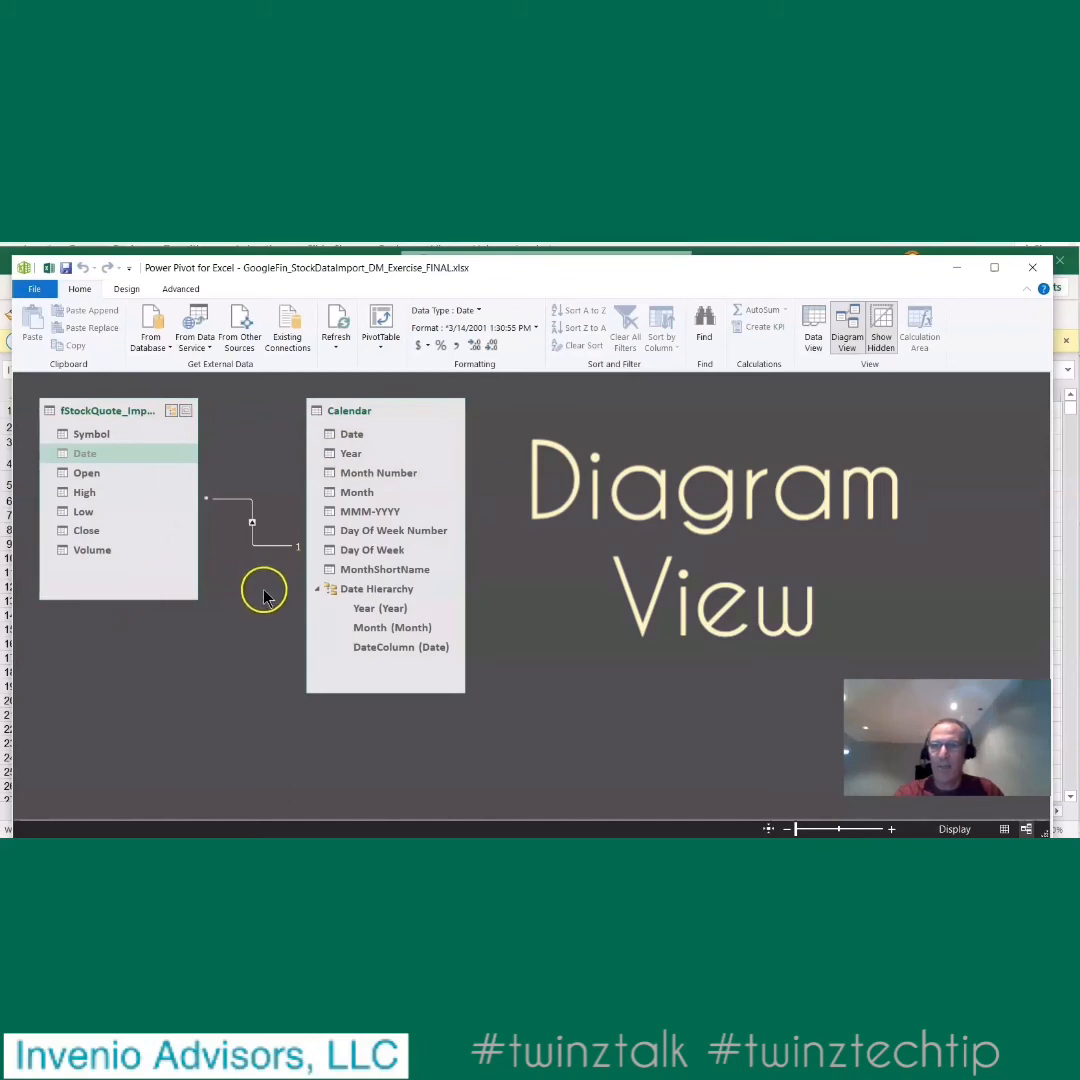
- Return from the data model to the Excel worksheet and mark the date dimension table and date relationship tasks with x in I6 and I7
{"action": "left_click", "coordinate": [1033, 268]}
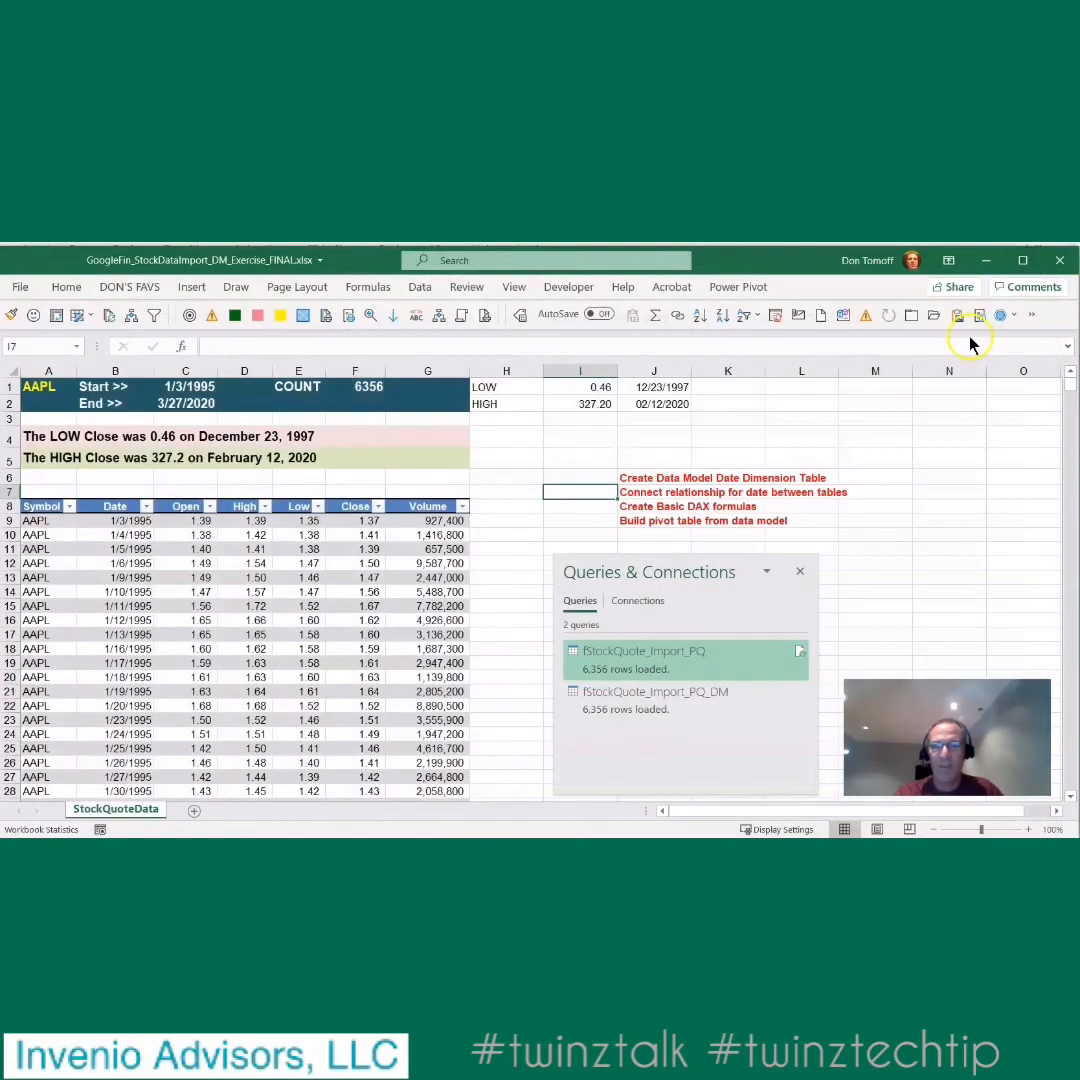
{"action": "left_click", "coordinate": [598, 476]}
{"action": "type", "text": "x"}
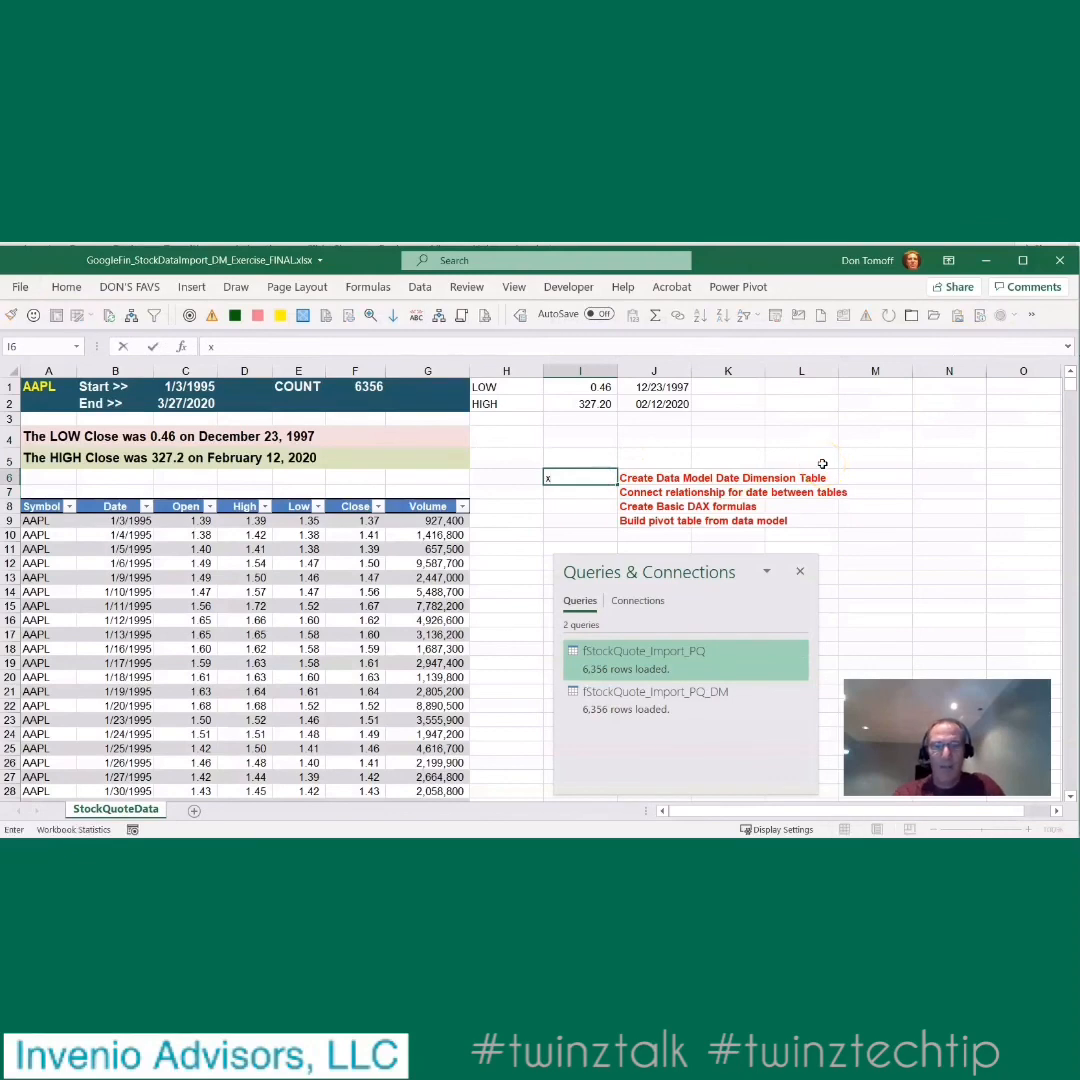
{"action": "key", "text": "Return"}
{"action": "type", "text": "x"}
{"action": "key", "text": "Return"}
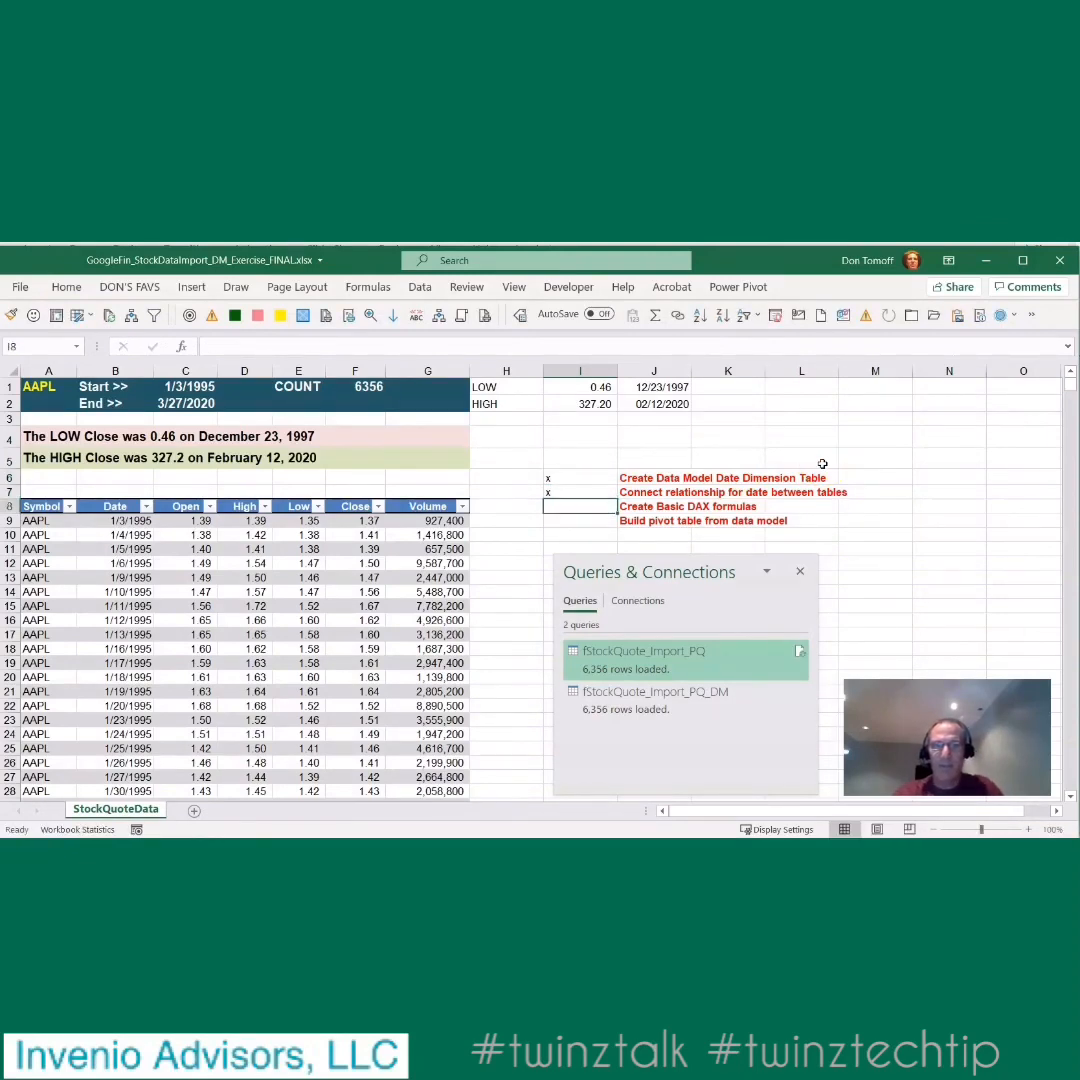